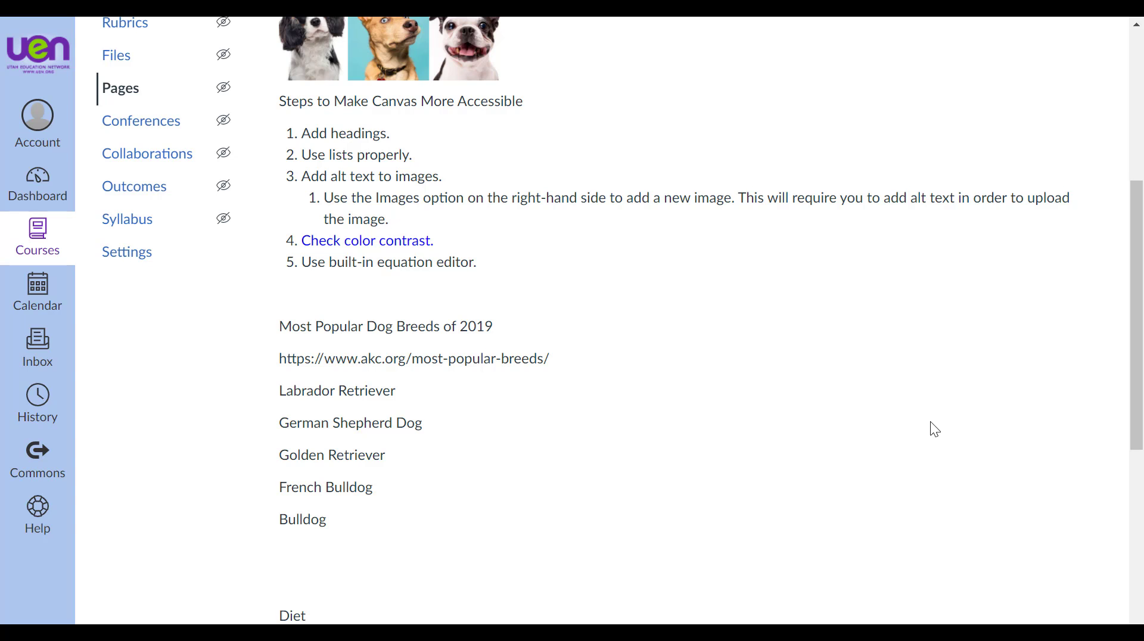
# - Look through the sample dog page's content and open the page for editing
pyautogui.scroll(-3, 932, 426)
pyautogui.scroll(-3, 933, 427)
pyautogui.scroll(-2, 931, 423)
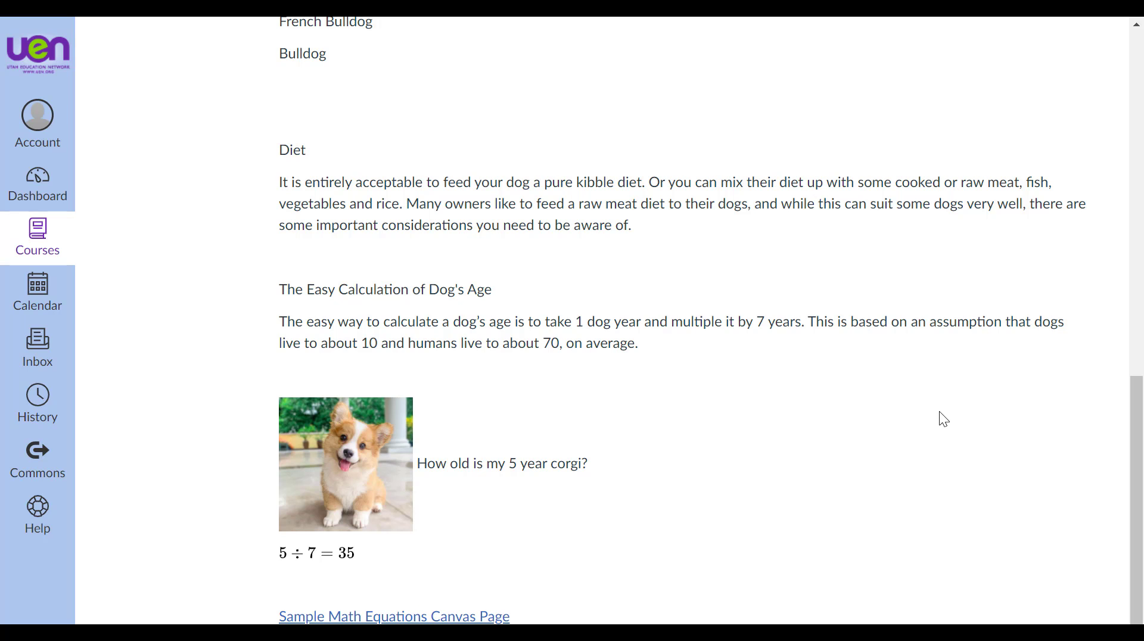
pyautogui.scroll(15, 938, 412)
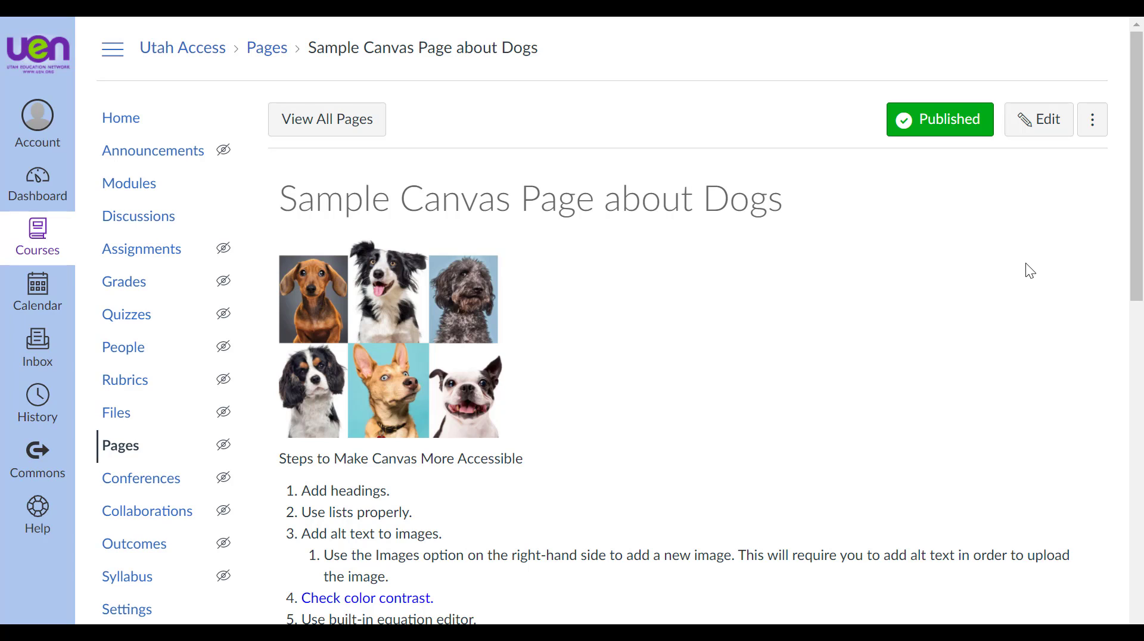
pyautogui.click(1034, 132)
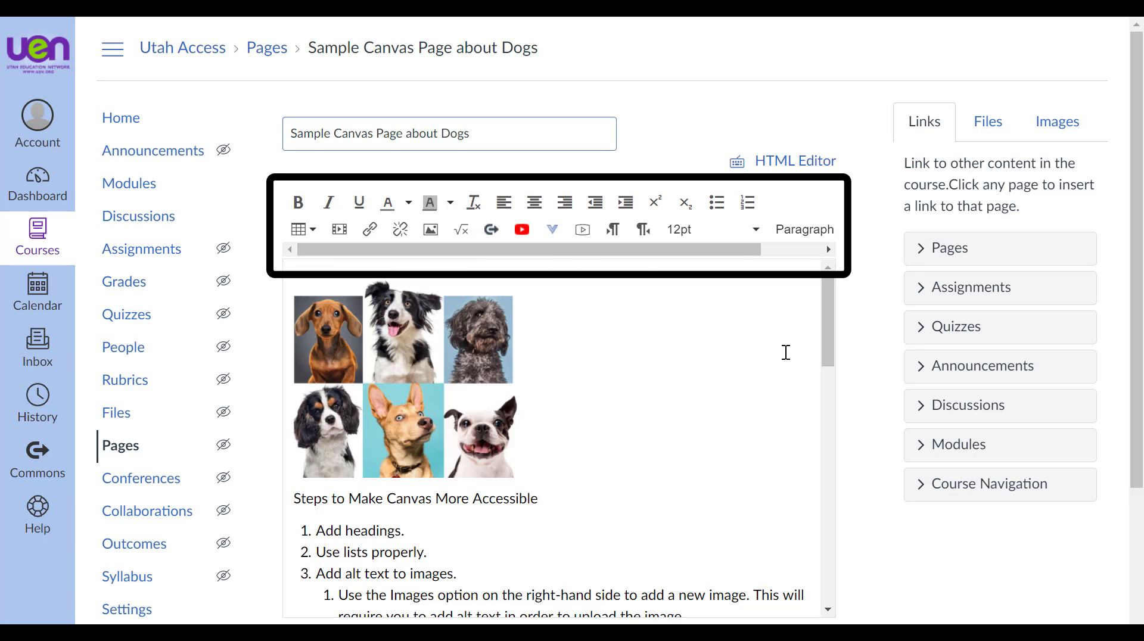
# - Format the line "Steps to Make Canvas More Accessible" below the six-dog image as Header 2
pyautogui.scroll(-3, 786, 352)
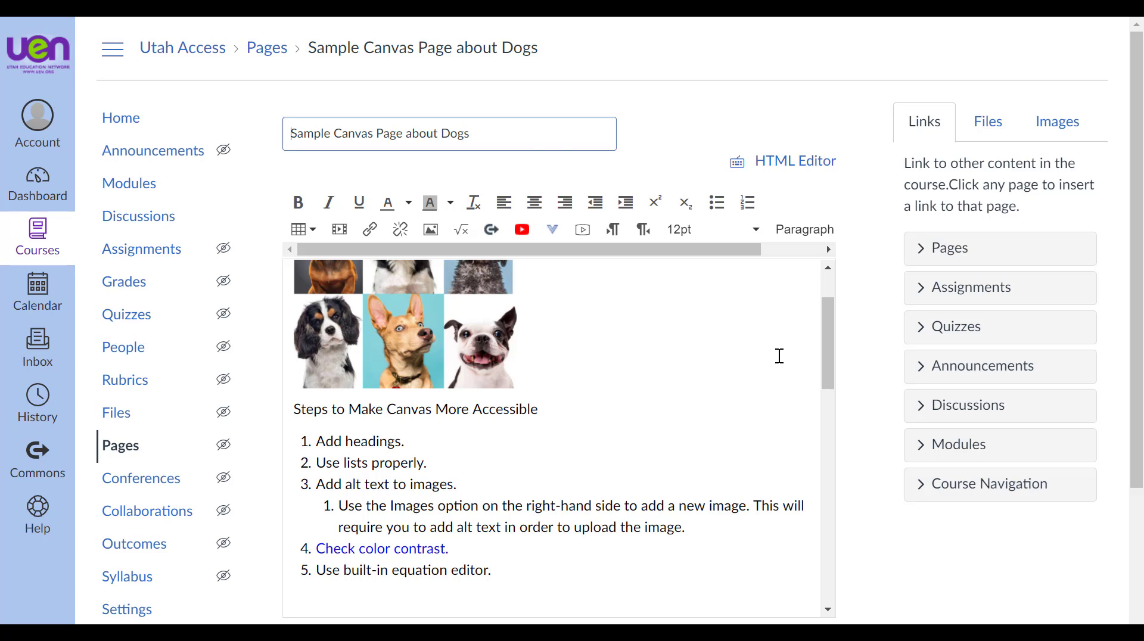
pyautogui.tripleClick(463, 134)
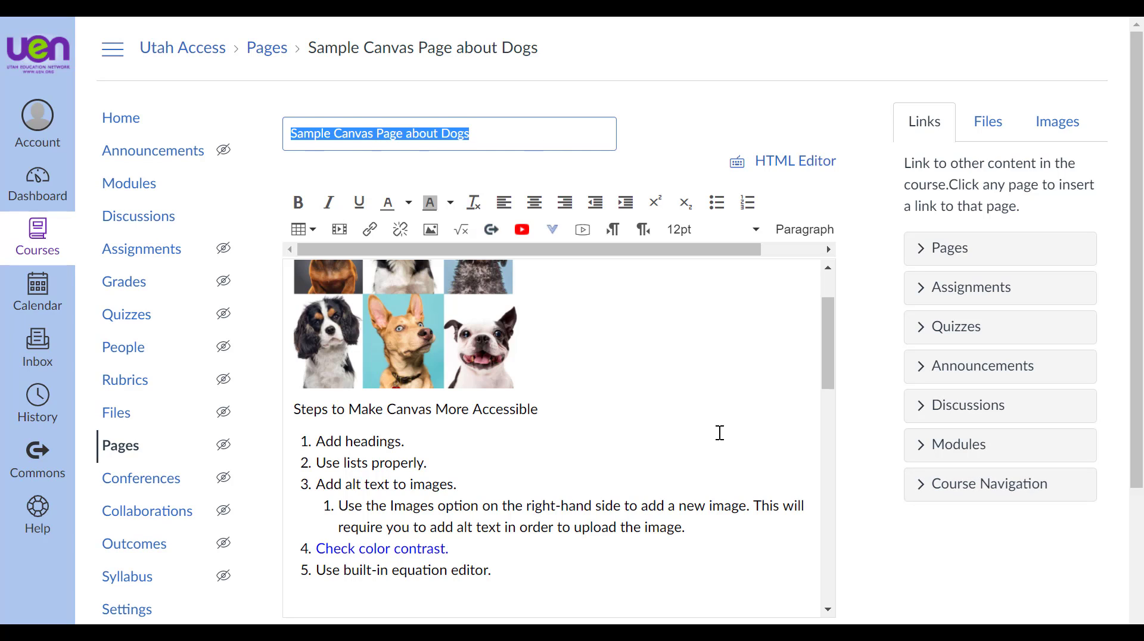
pyautogui.click(720, 433)
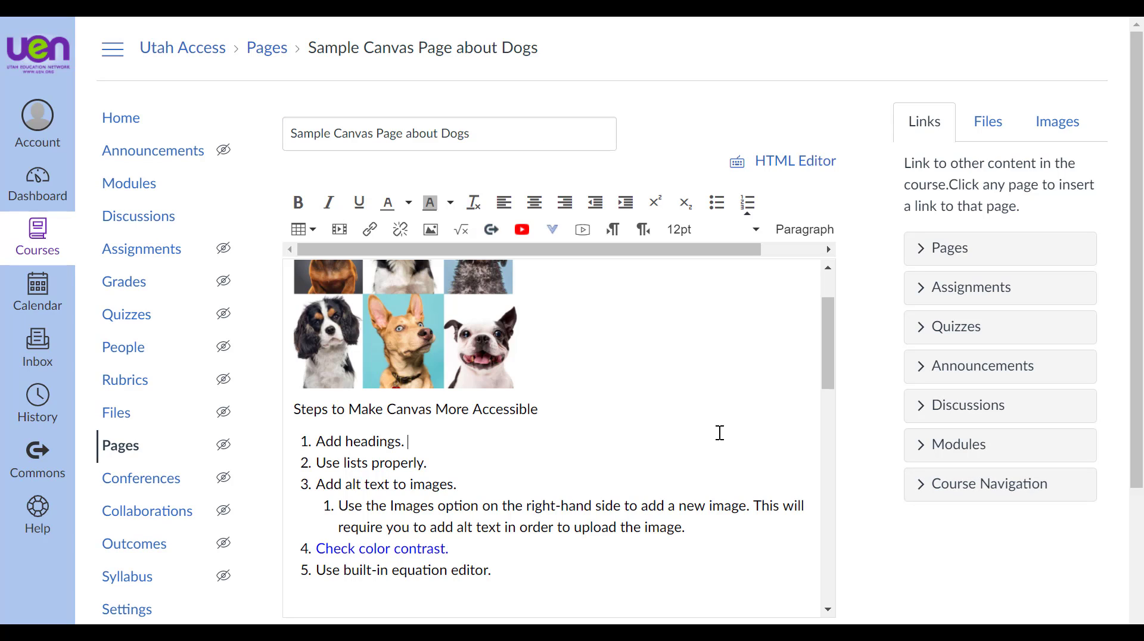
pyautogui.click(480, 411)
pyautogui.moveTo(536, 410); pyautogui.dragTo(276, 420)
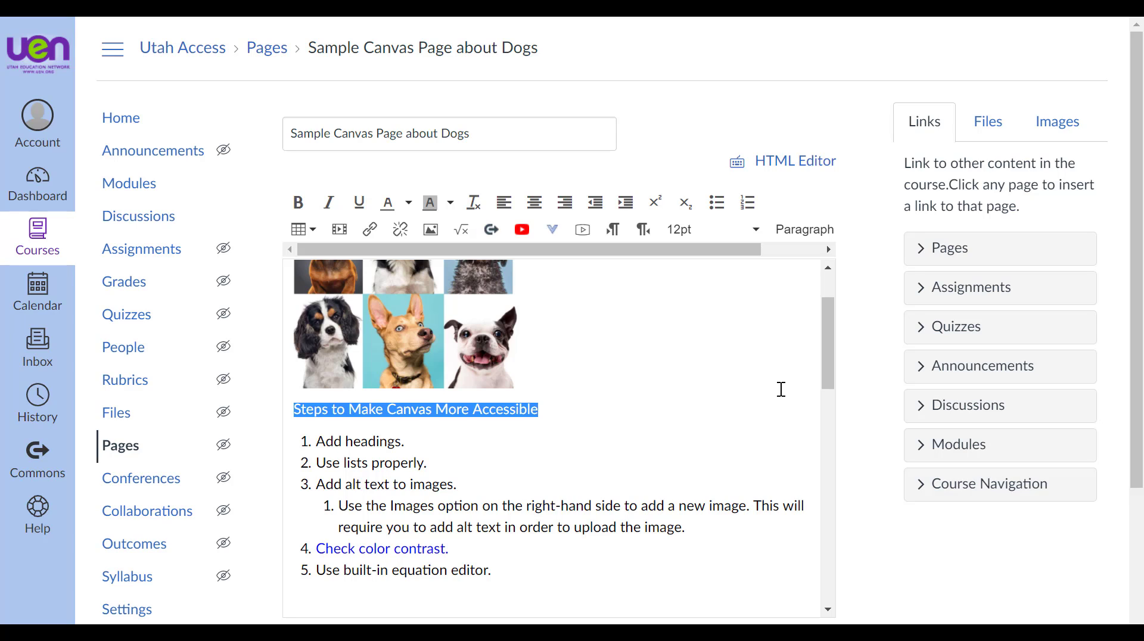
pyautogui.click(797, 239)
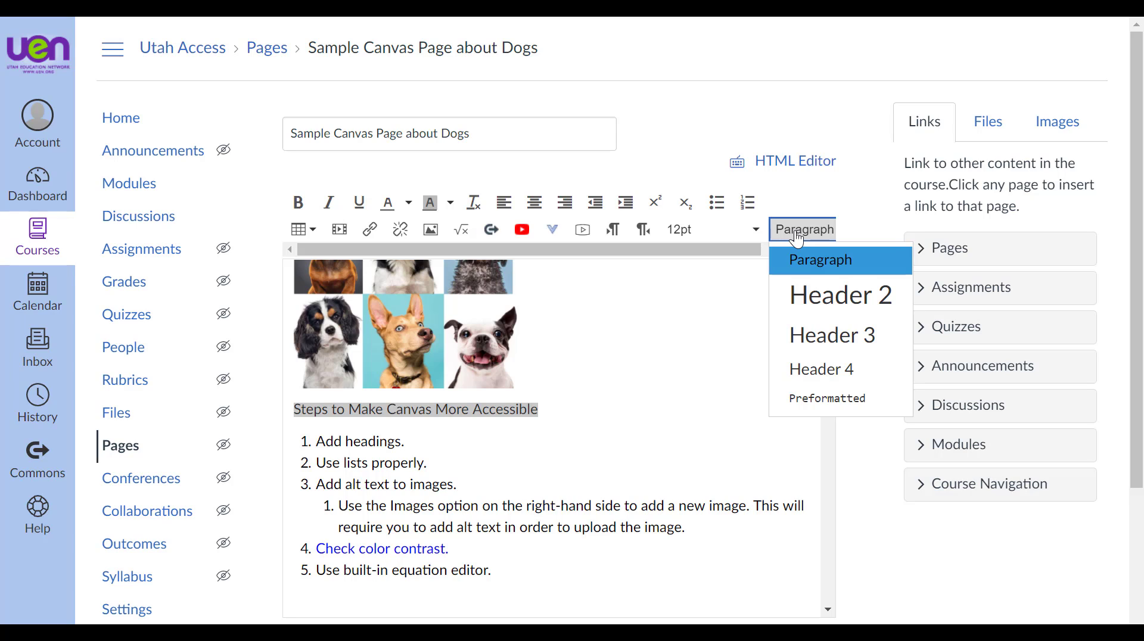
pyautogui.click(811, 302)
pyautogui.click(633, 476)
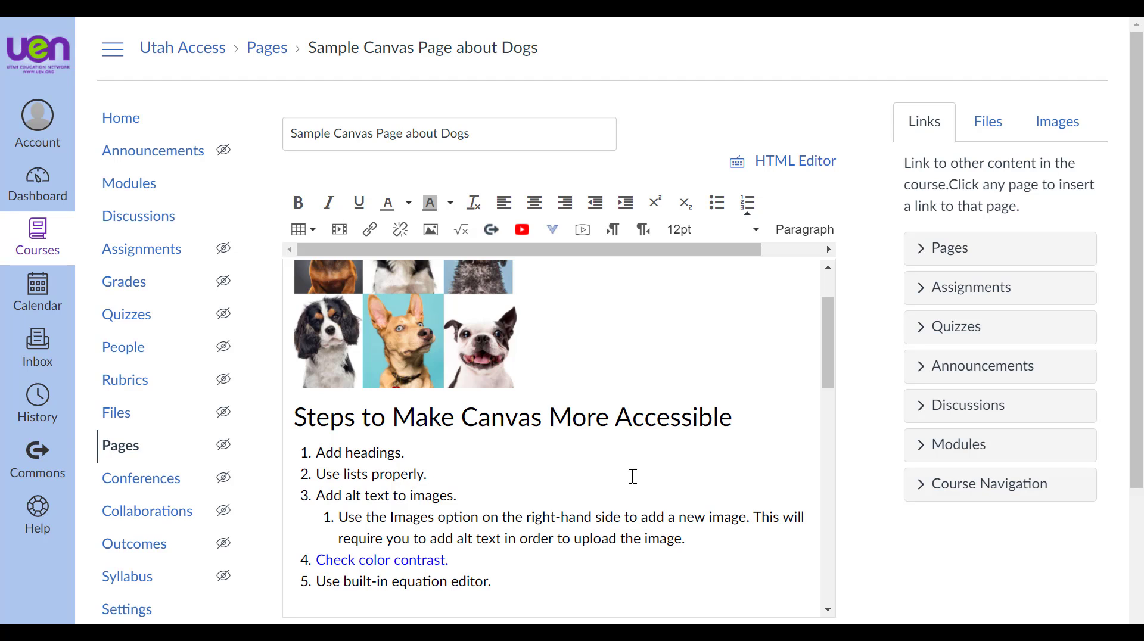
# - Format the line "Most Popular Dog Breeds of 2019" as Header 2
pyautogui.scroll(-5, 632, 476)
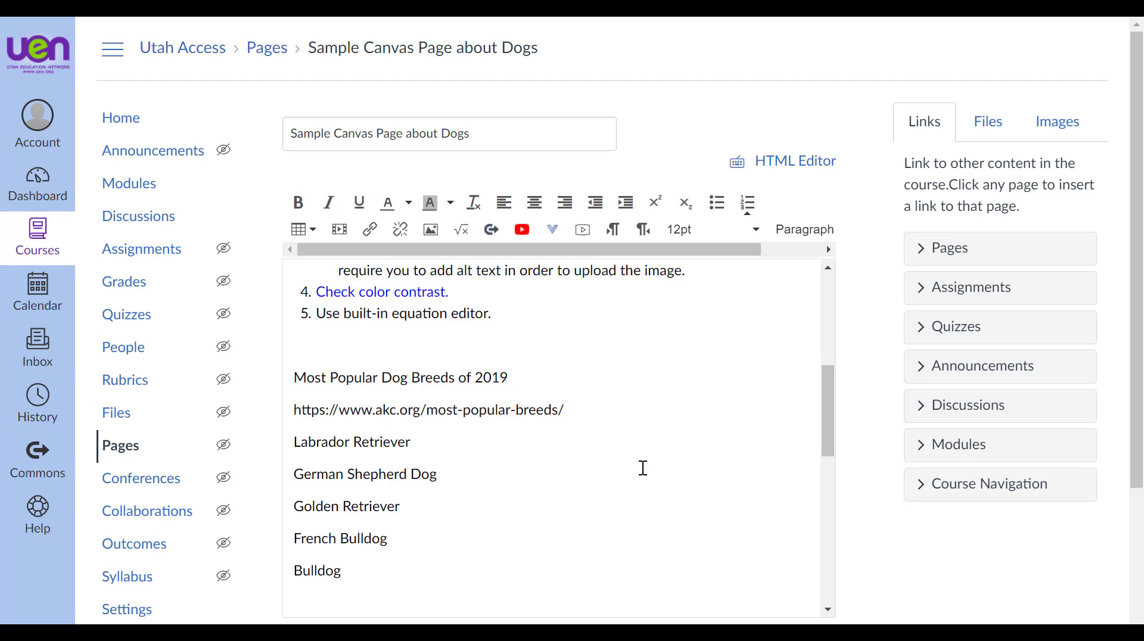
pyautogui.scroll(3, 646, 469)
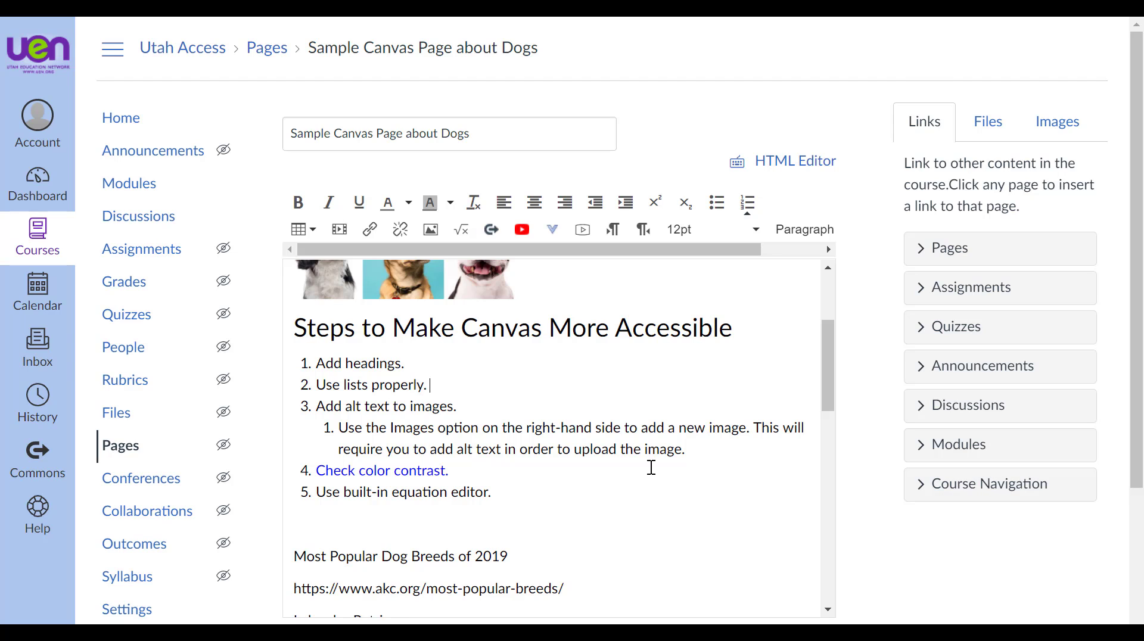
pyautogui.scroll(-3, 651, 468)
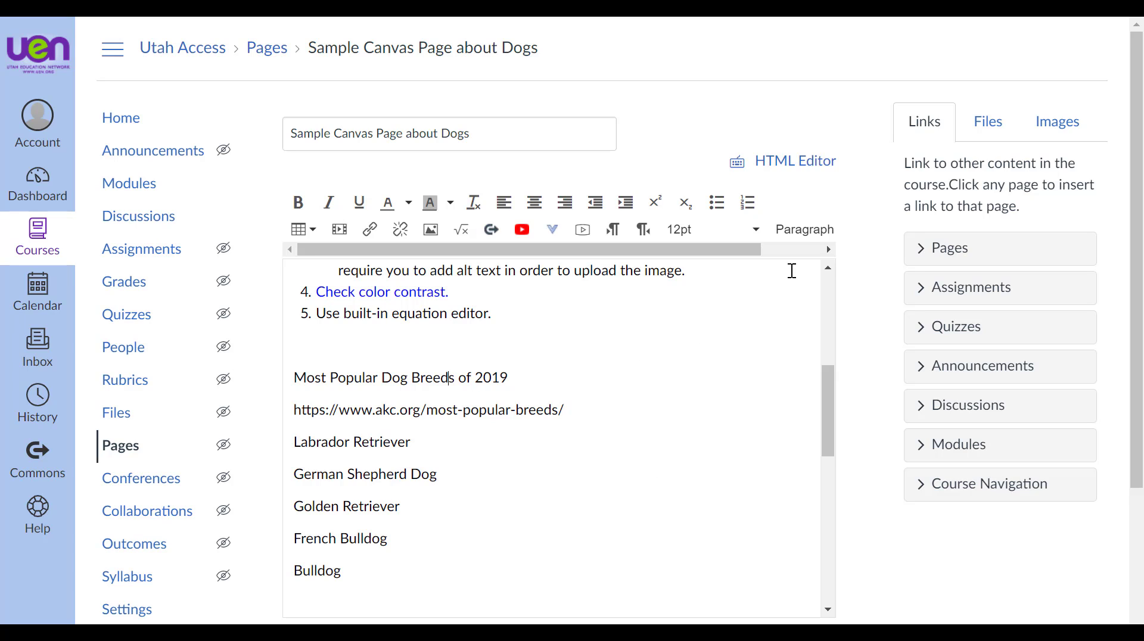
pyautogui.click(807, 235)
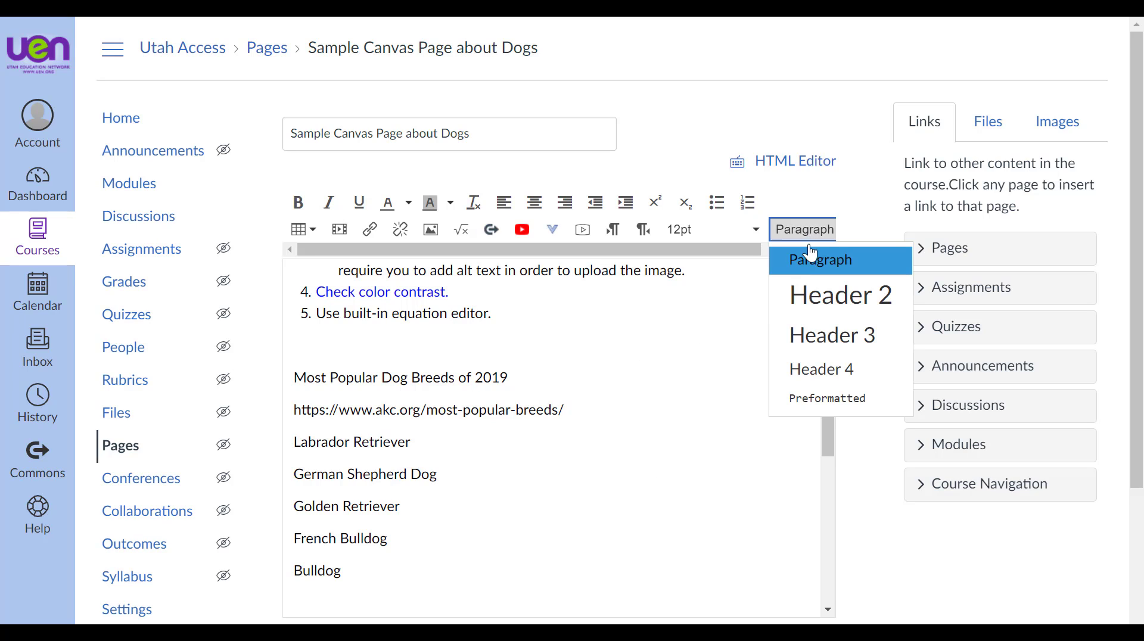
pyautogui.click(828, 303)
# - Format the section title "Diet" as Header 2
pyautogui.scroll(-5, 658, 477)
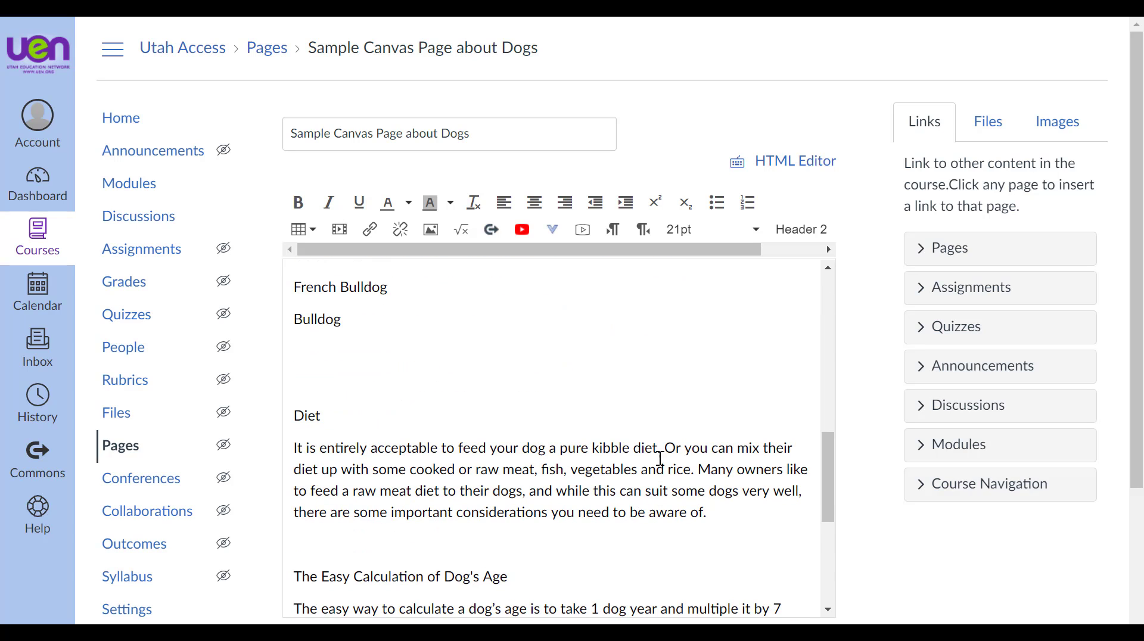
pyautogui.scroll(-2, 658, 456)
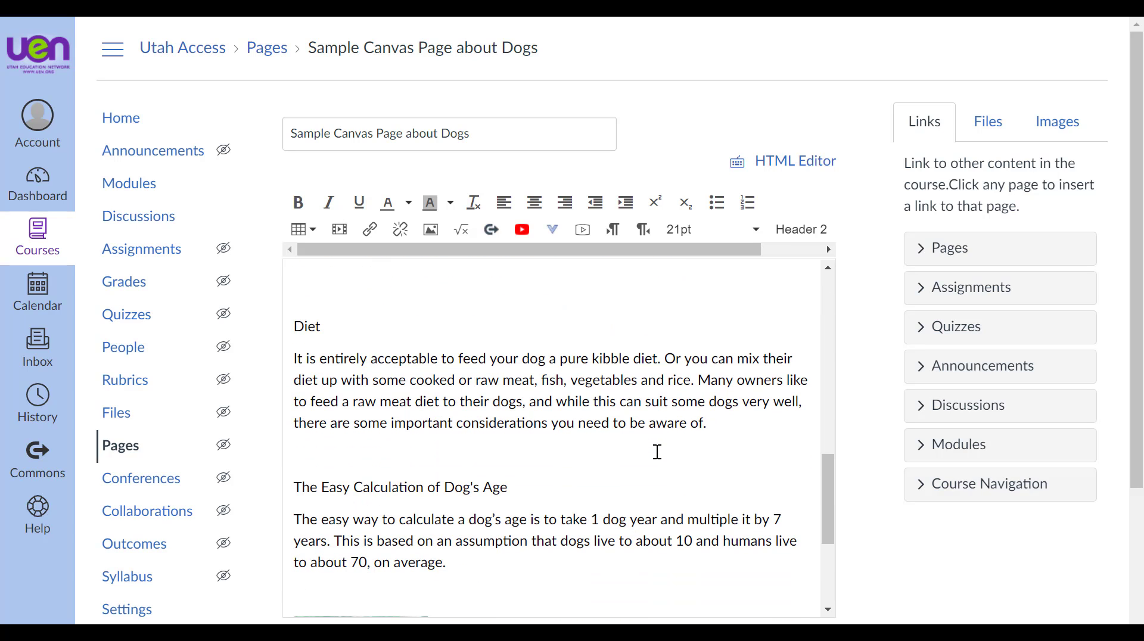
pyautogui.click(305, 327)
pyautogui.click(813, 238)
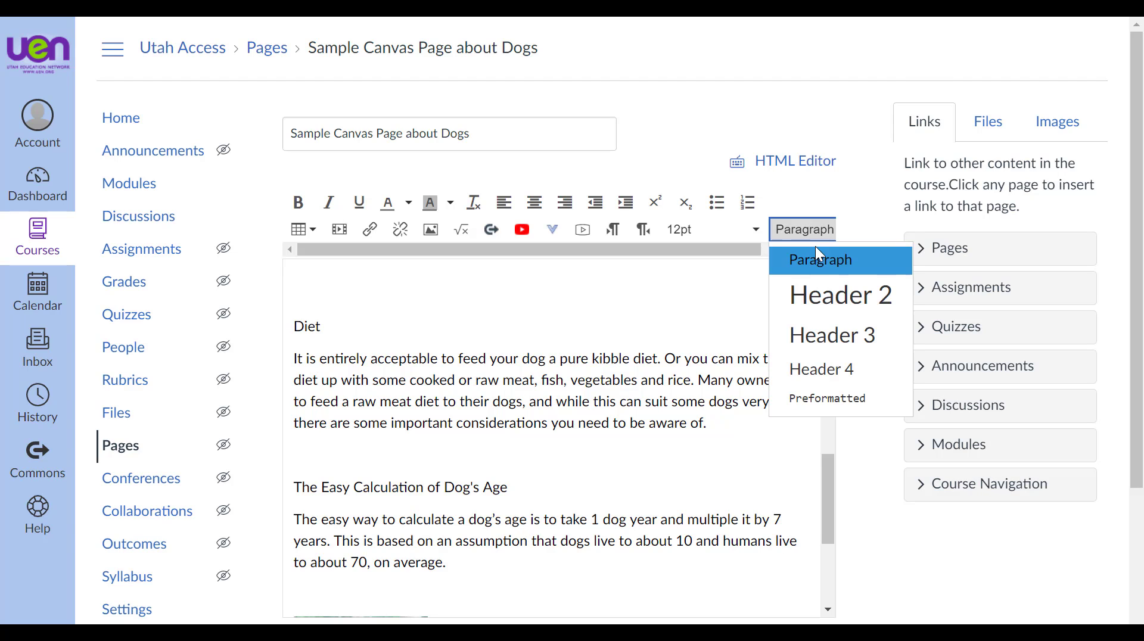
pyautogui.click(840, 293)
# - Format the section title "The Easy Calculation of Dog's Age" as Header 2
pyautogui.scroll(-2, 590, 453)
pyautogui.scroll(-2, 628, 426)
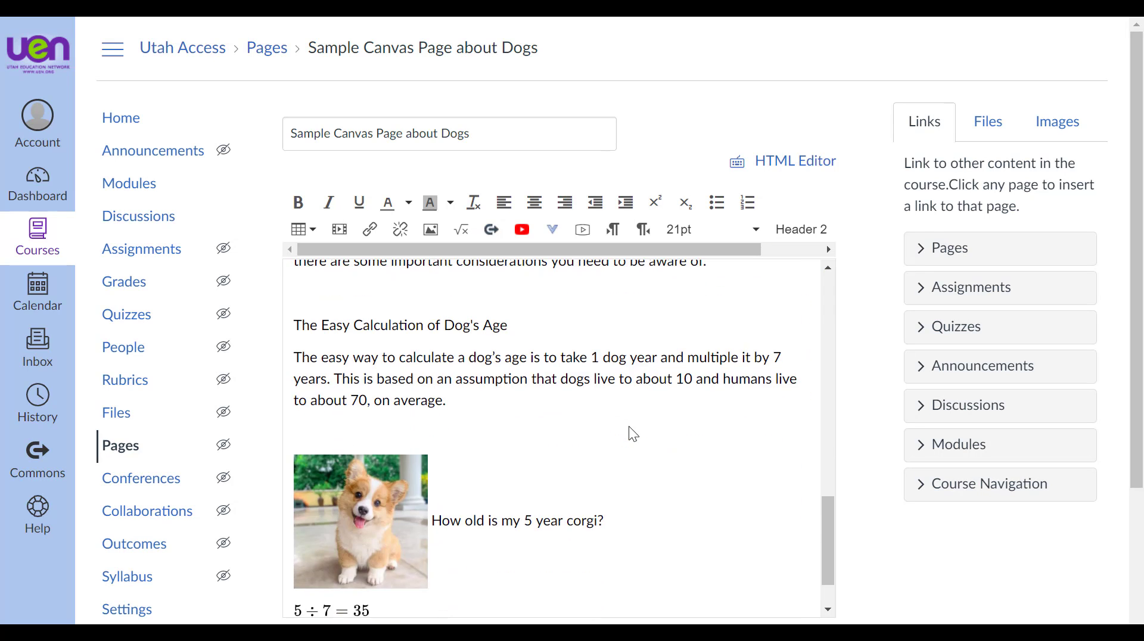
pyautogui.click(468, 327)
pyautogui.click(816, 233)
pyautogui.click(825, 301)
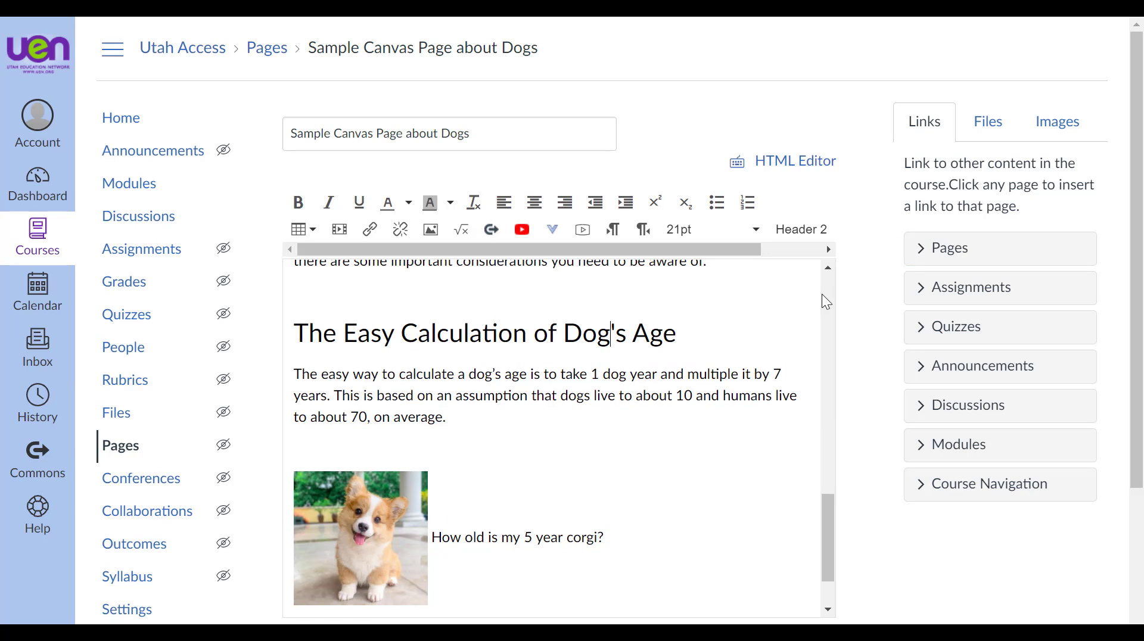
# - Format the question "How old is my 5 year corgi?" beside the corgi image as Header 3
pyautogui.scroll(-2, 635, 459)
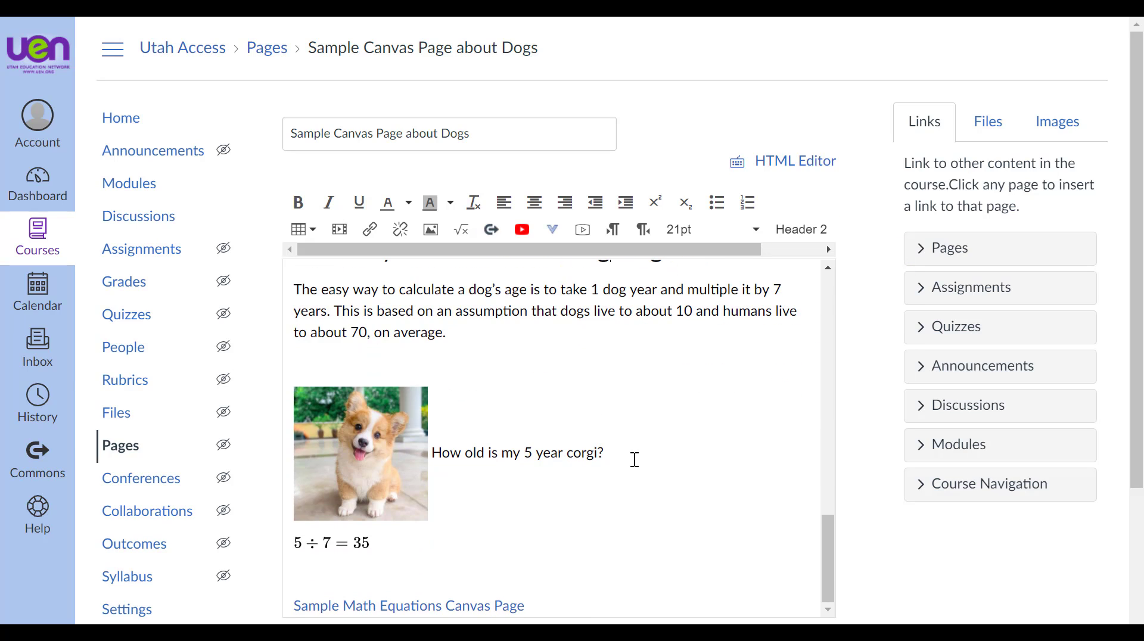
pyautogui.click(574, 454)
pyautogui.click(821, 231)
pyautogui.click(864, 335)
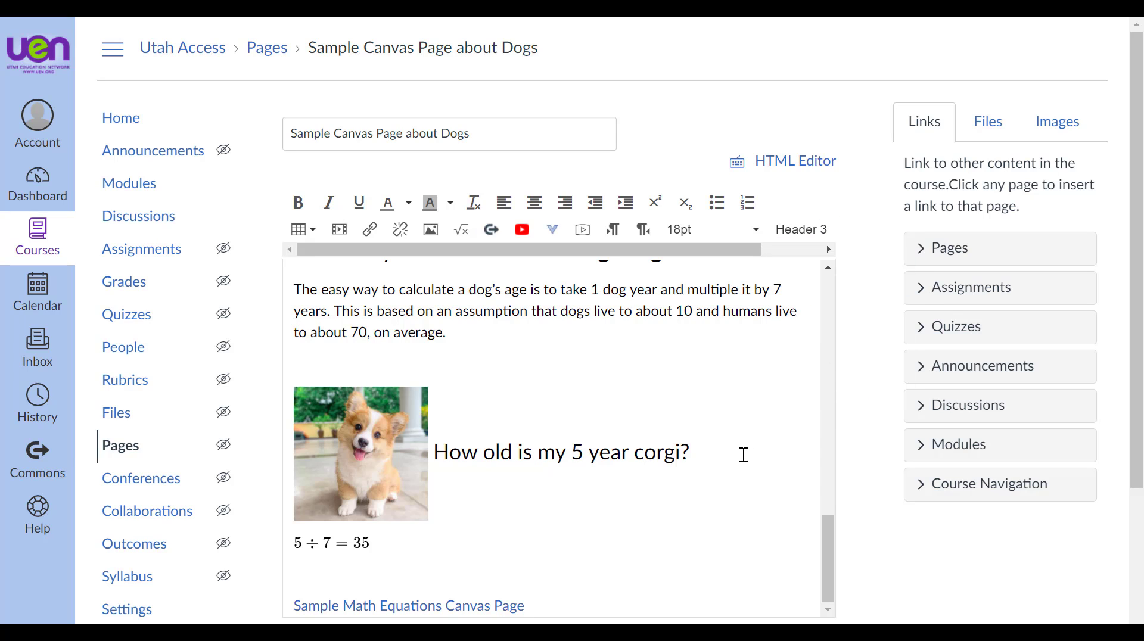
# - Save the page with its heading changes
pyautogui.scroll(2, 744, 455)
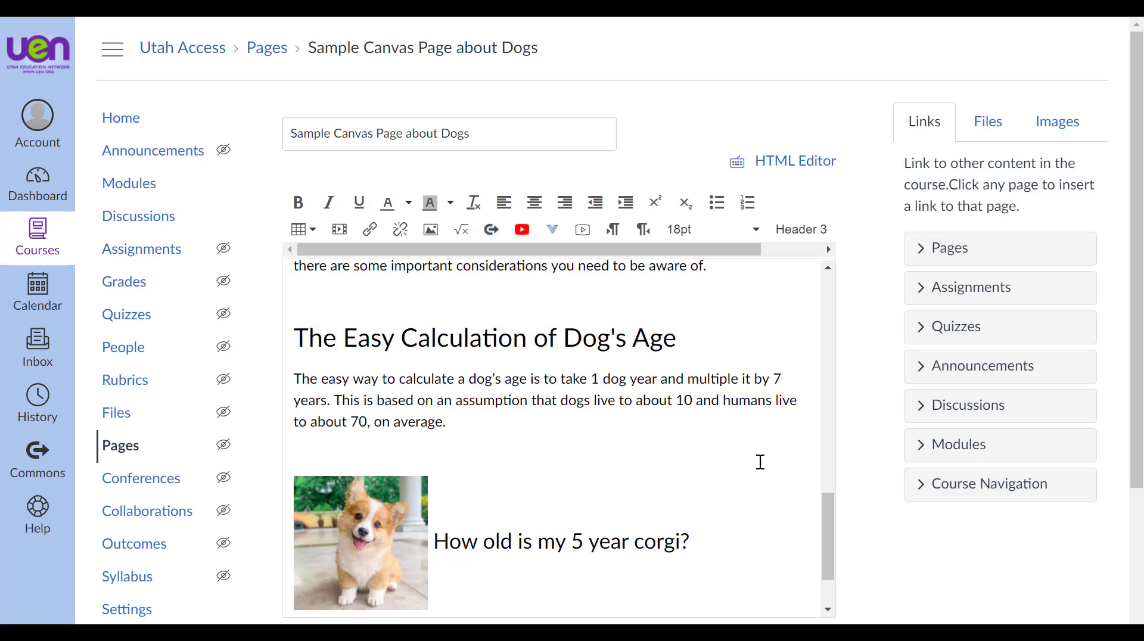
pyautogui.scroll(-4, 903, 544)
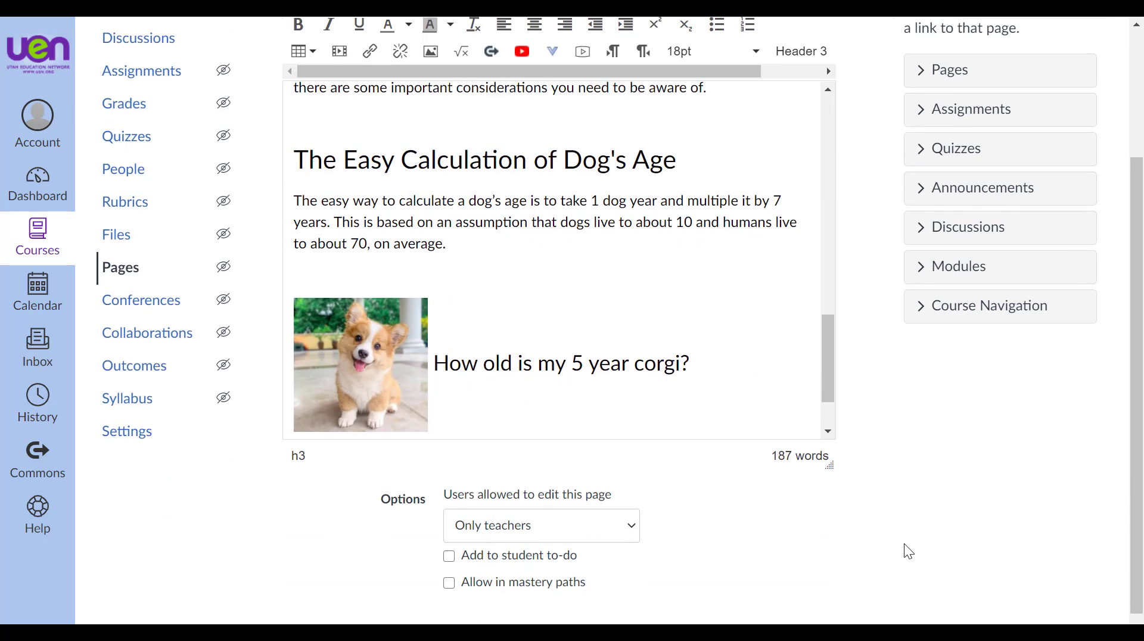
pyautogui.click(830, 606)
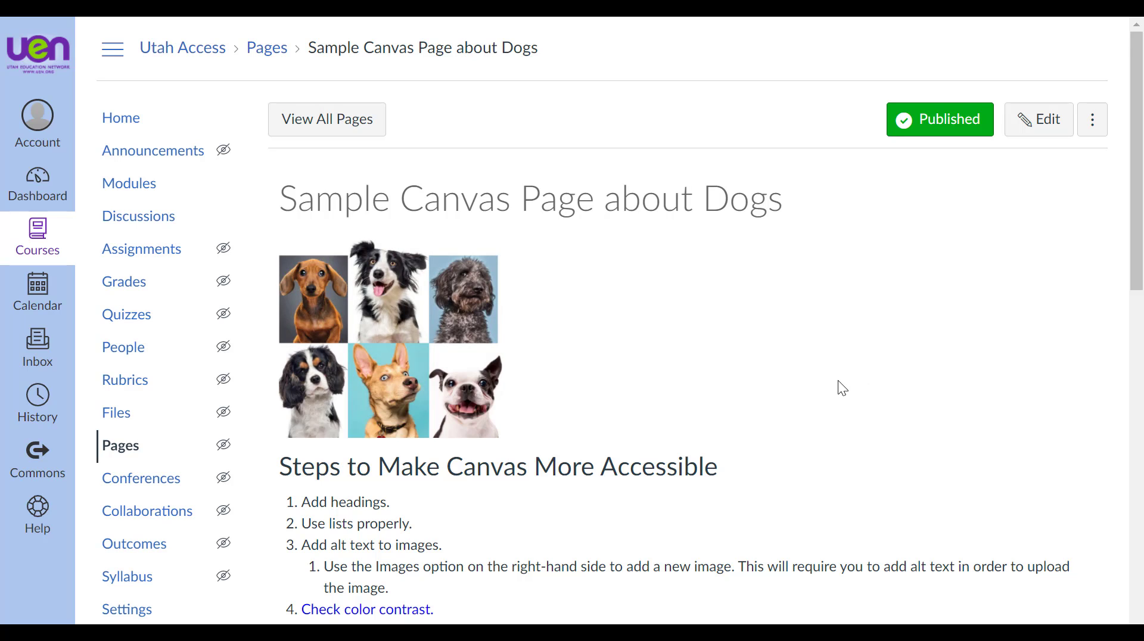
# - Review the headings on the saved page and reopen the page for editing
pyautogui.scroll(-3, 838, 381)
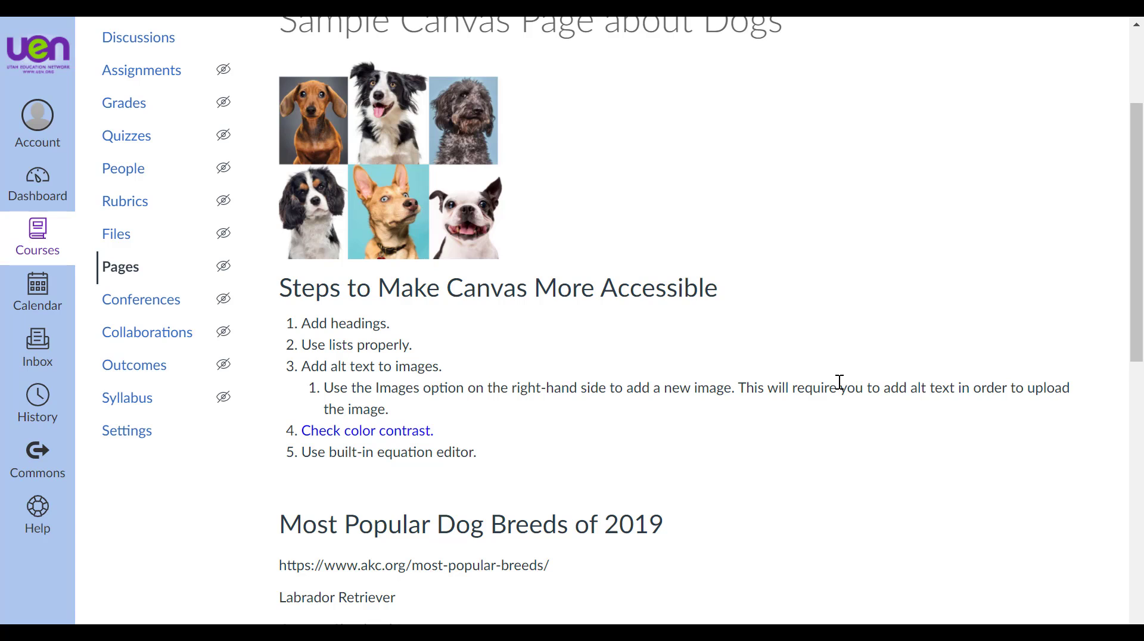
pyautogui.scroll(-3, 834, 390)
pyautogui.scroll(-2, 837, 396)
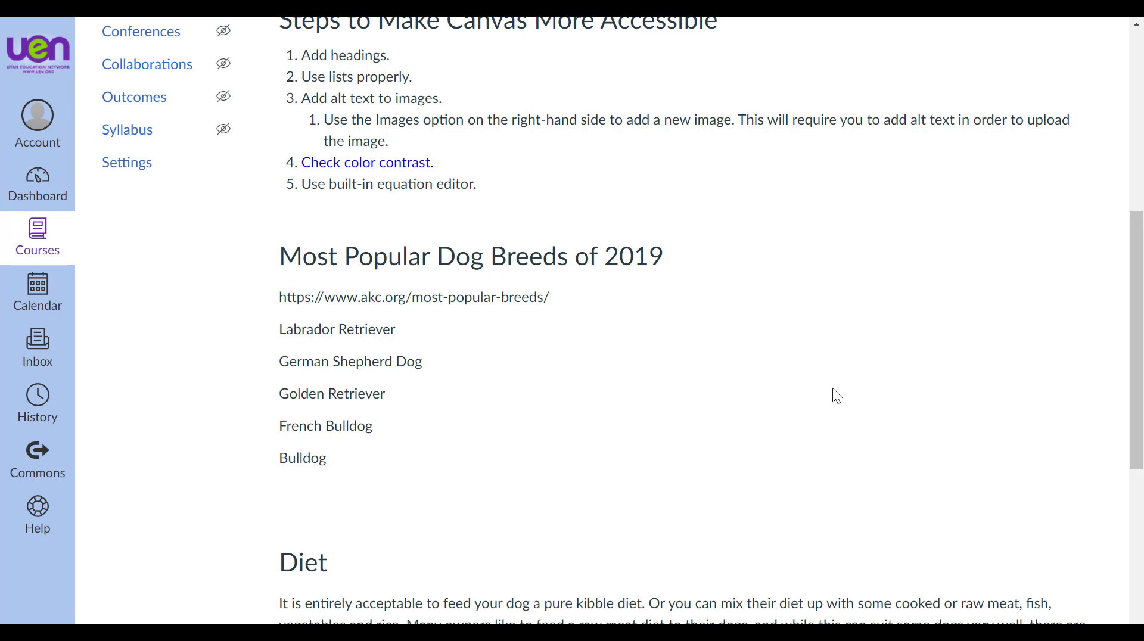
pyautogui.scroll(7, 837, 395)
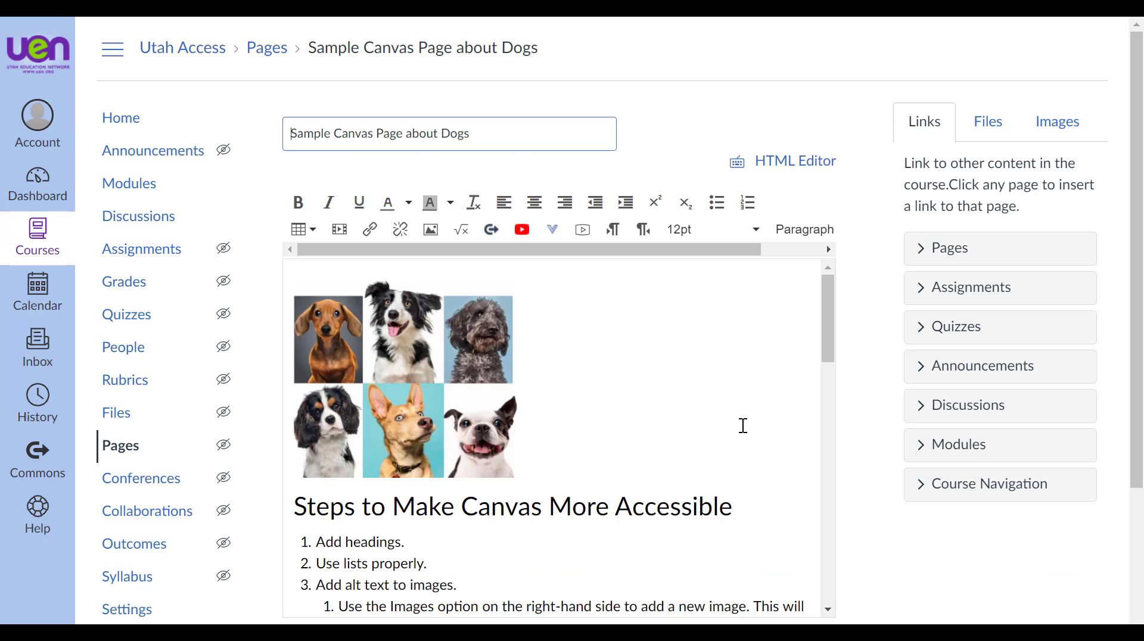
# - Turn the five dog breeds from Labrador Retriever to Bulldog into a bulleted list
pyautogui.scroll(-7, 743, 425)
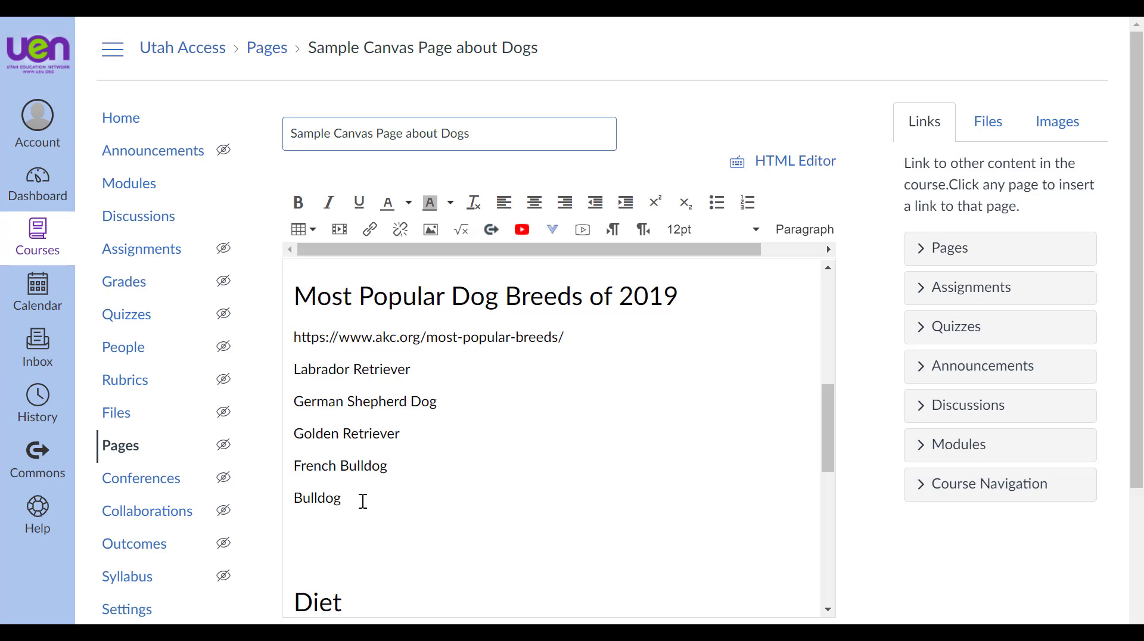
pyautogui.moveTo(363, 501); pyautogui.dragTo(289, 377)
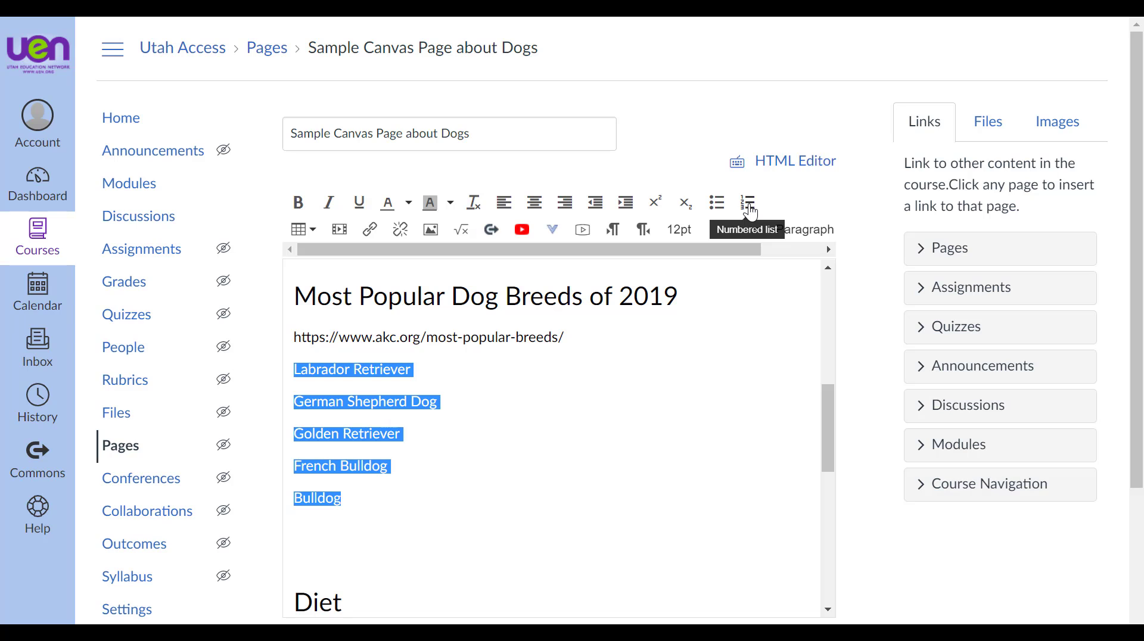
pyautogui.click(715, 212)
pyautogui.click(633, 471)
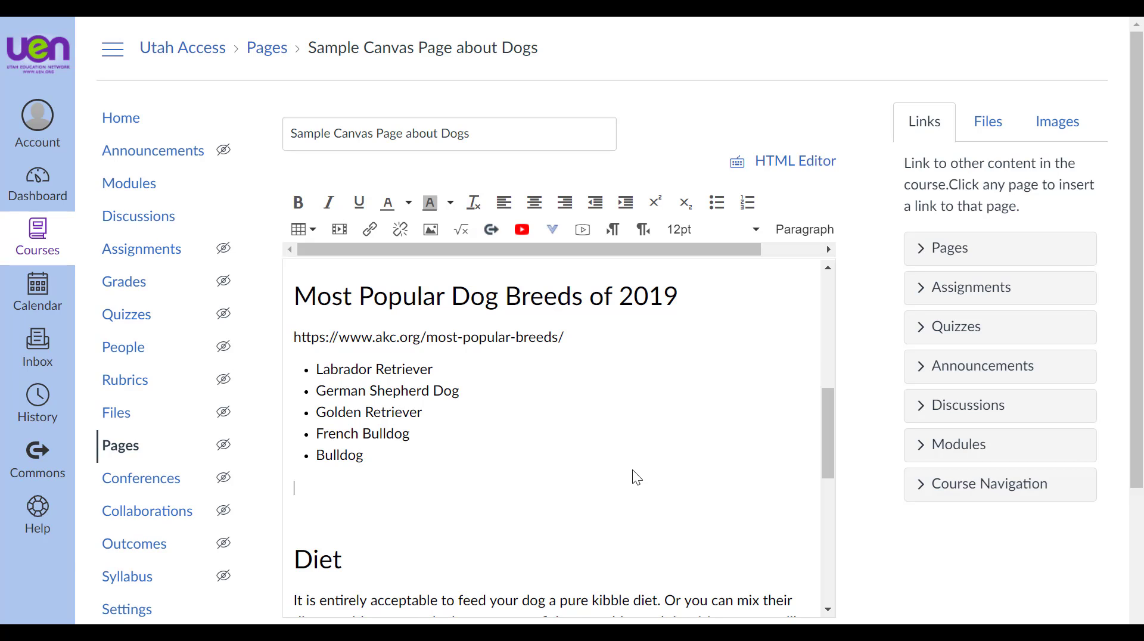
# - Check the alt text of the six-dog image in its image settings and close them without changes
pyautogui.scroll(7, 631, 477)
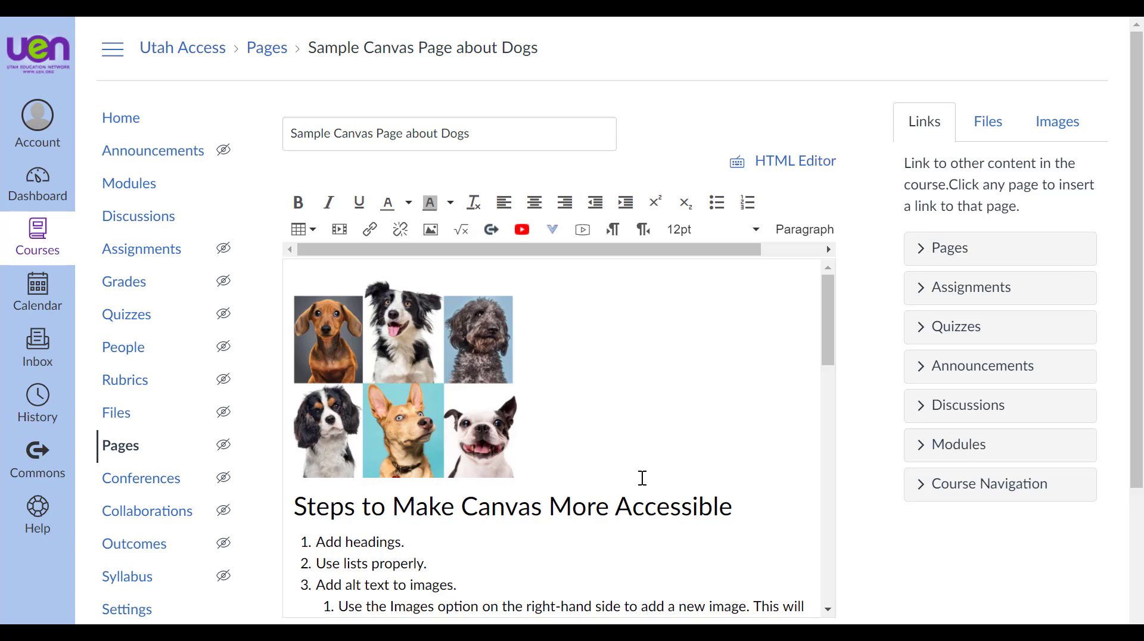
pyautogui.click(448, 396)
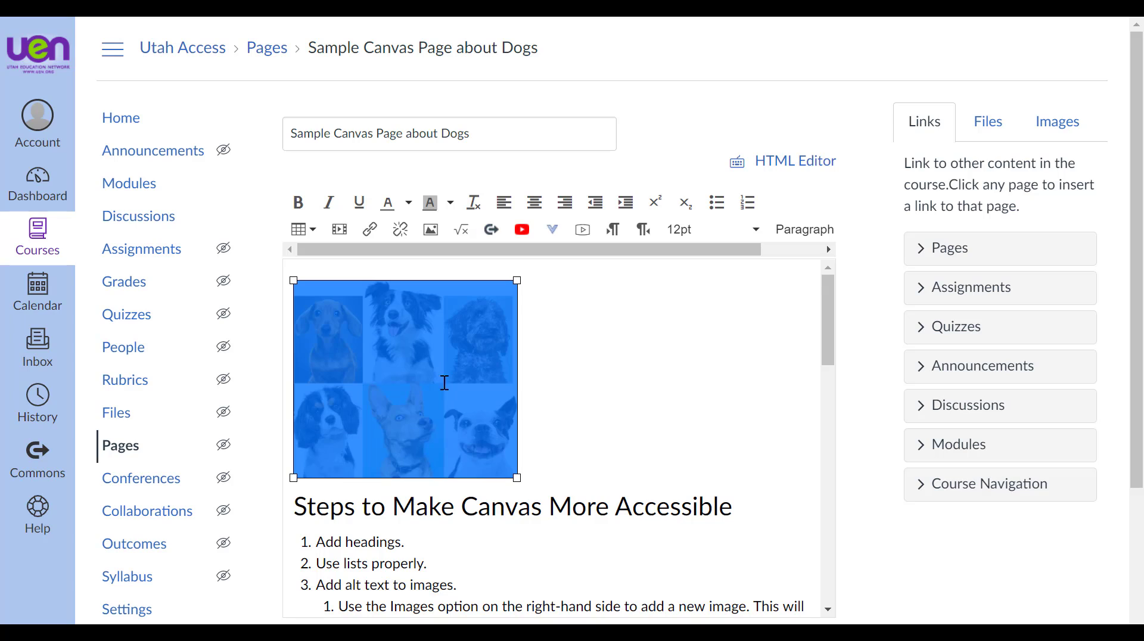
pyautogui.click(431, 234)
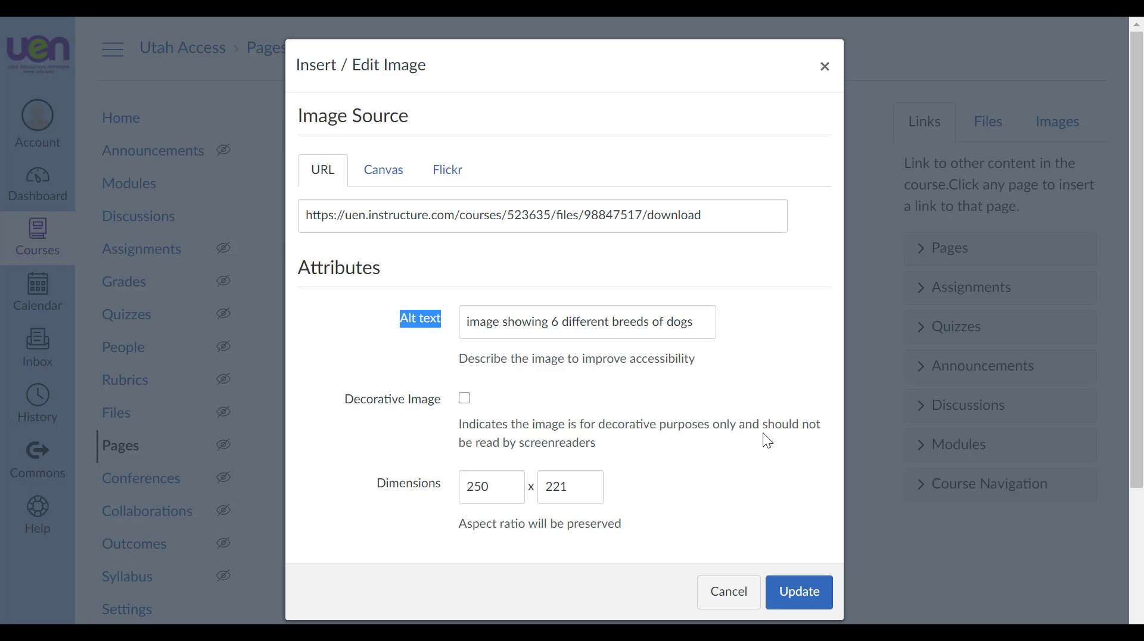
pyautogui.click(718, 599)
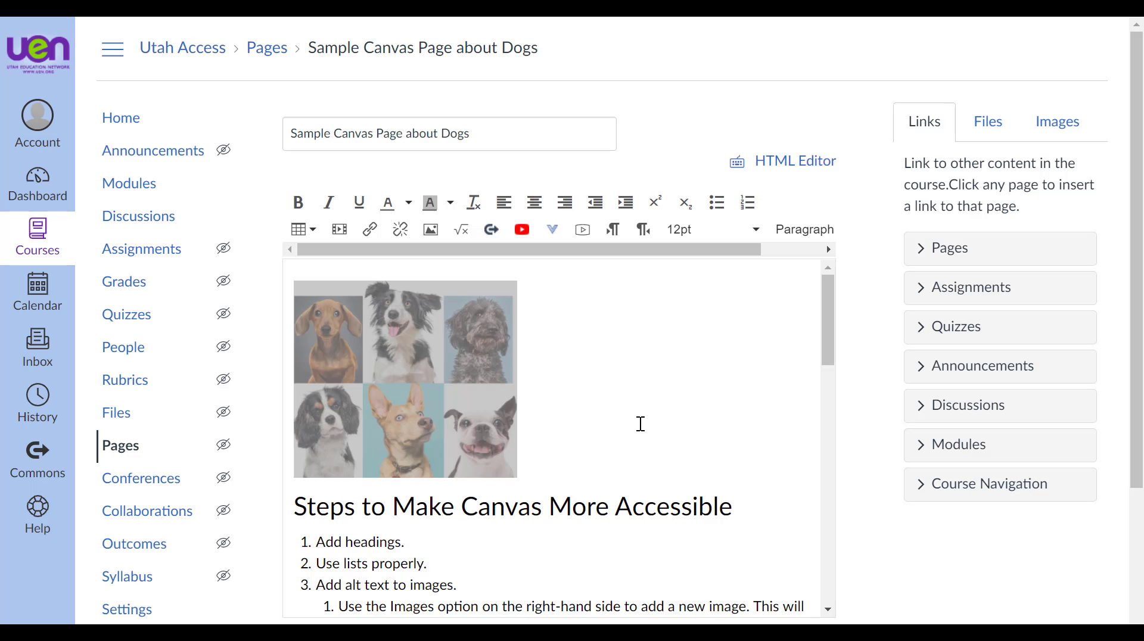
# - Give the corgi image near the end of the page the alt text "photo of baby corgi with head tilted and tounge sticking out"
pyautogui.scroll(-10, 640, 424)
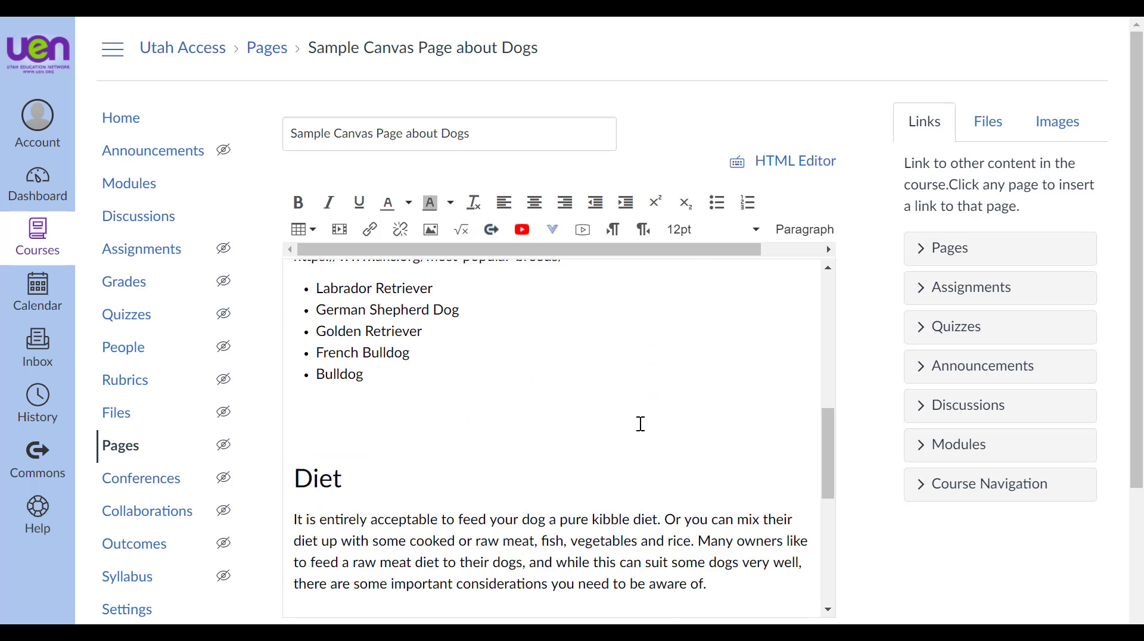
pyautogui.scroll(-3, 640, 424)
pyautogui.click(391, 463)
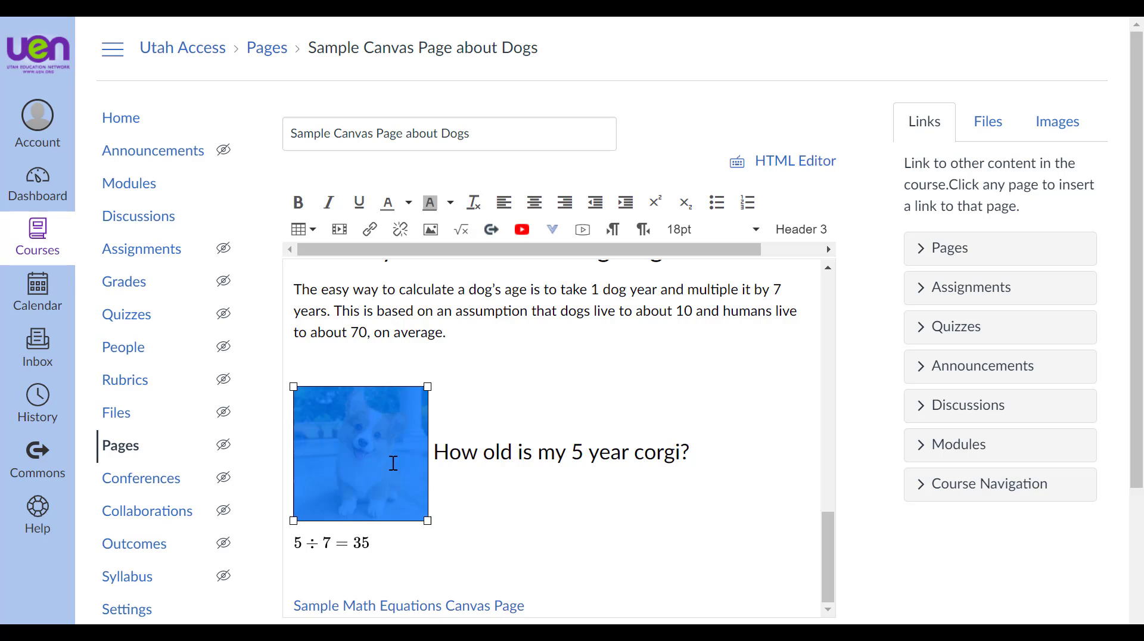
pyautogui.click(432, 232)
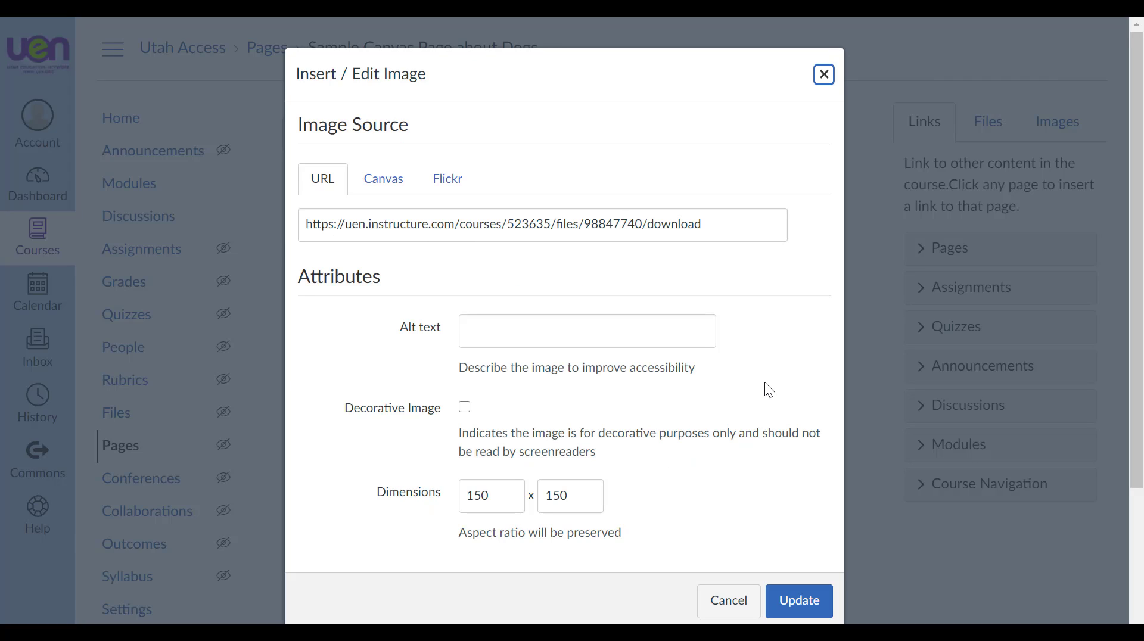
pyautogui.click(681, 334)
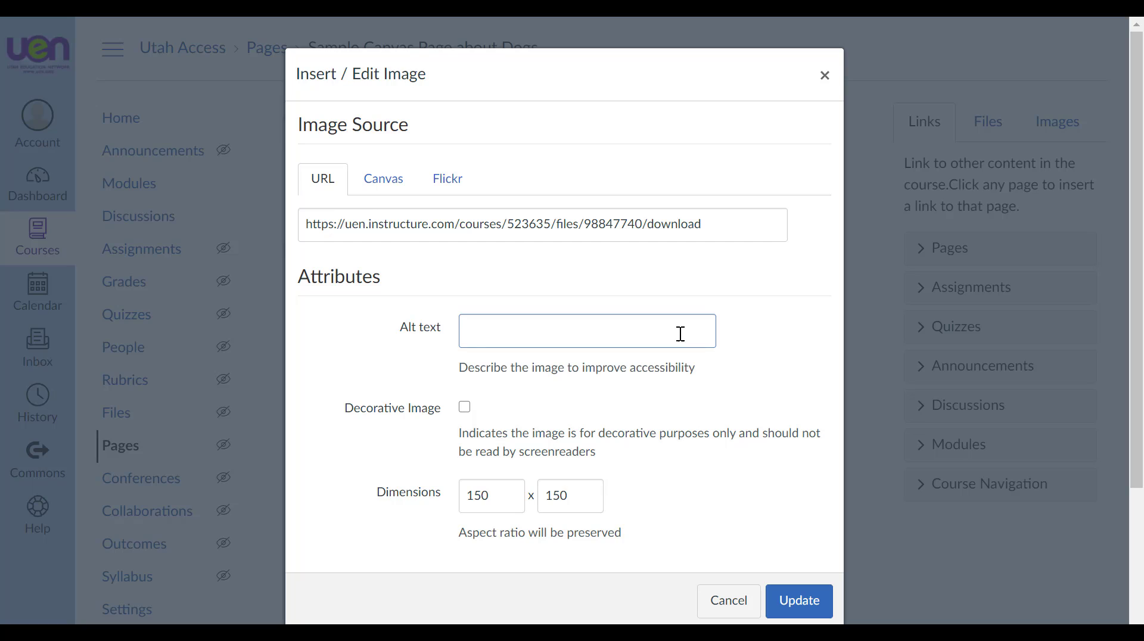
pyautogui.write('phi')
pyautogui.press('BackSpace')
pyautogui.write('oto of baby corgi with')
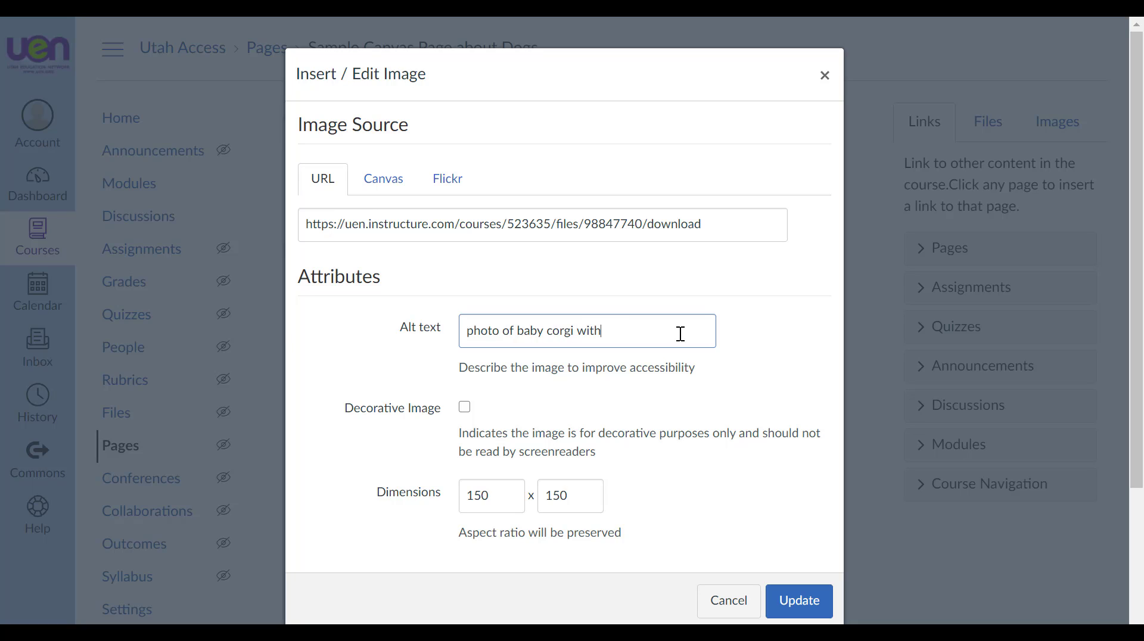
pyautogui.write(' head tilted and tounge sticking o')
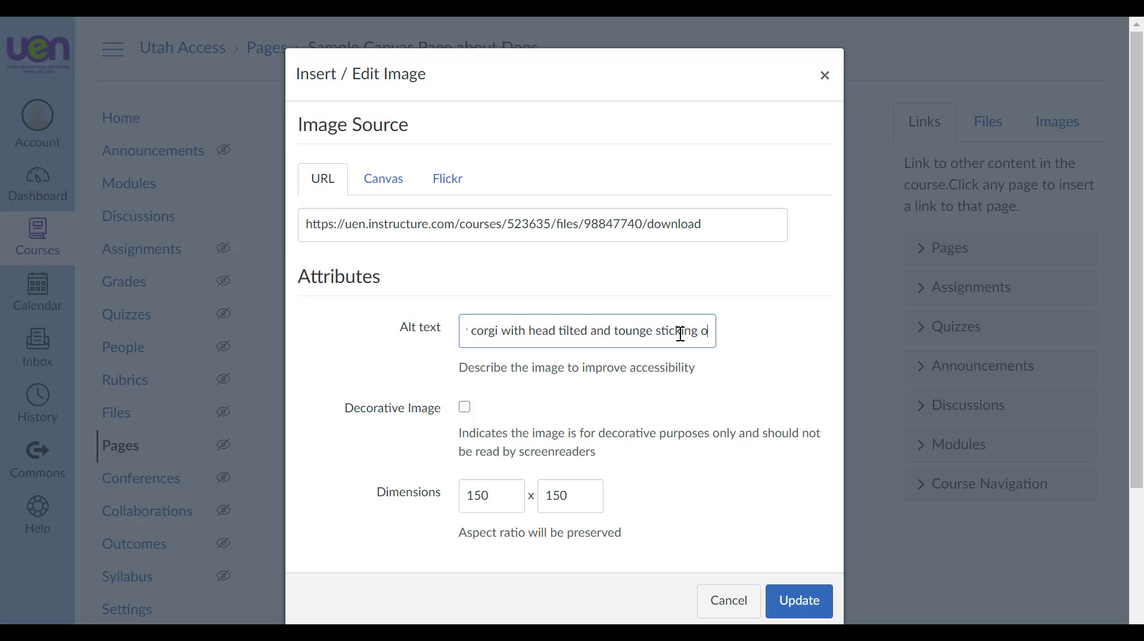
pyautogui.write('ut')
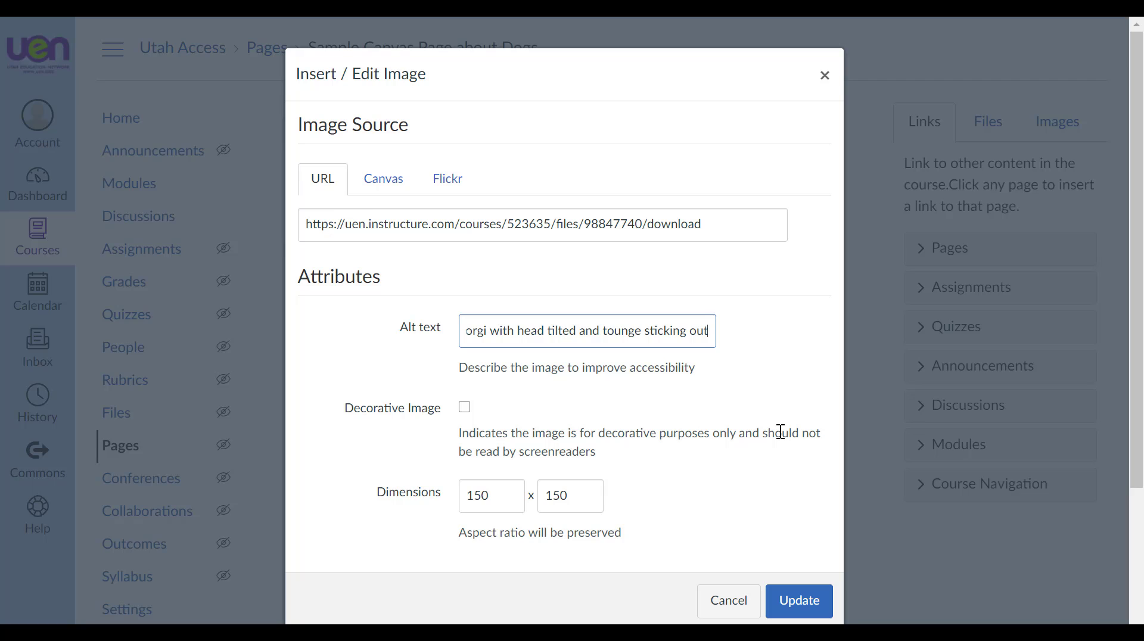
pyautogui.click(804, 614)
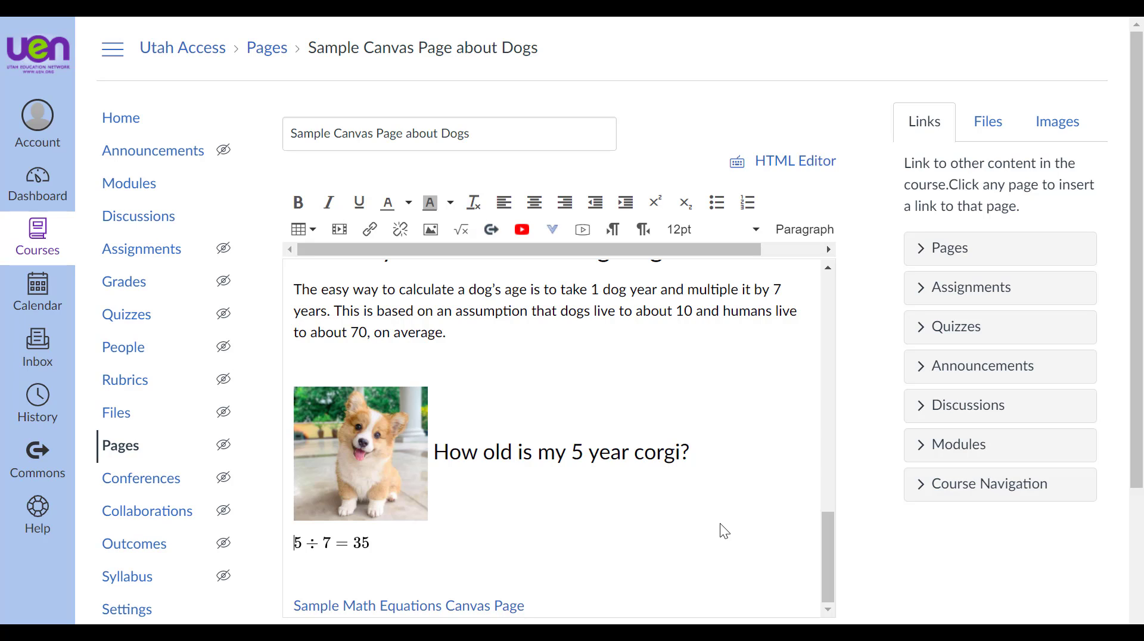
# - Bring the steps list into view, open Colour Contrast Analyser and place its window clear of the page text
pyautogui.scroll(10, 719, 523)
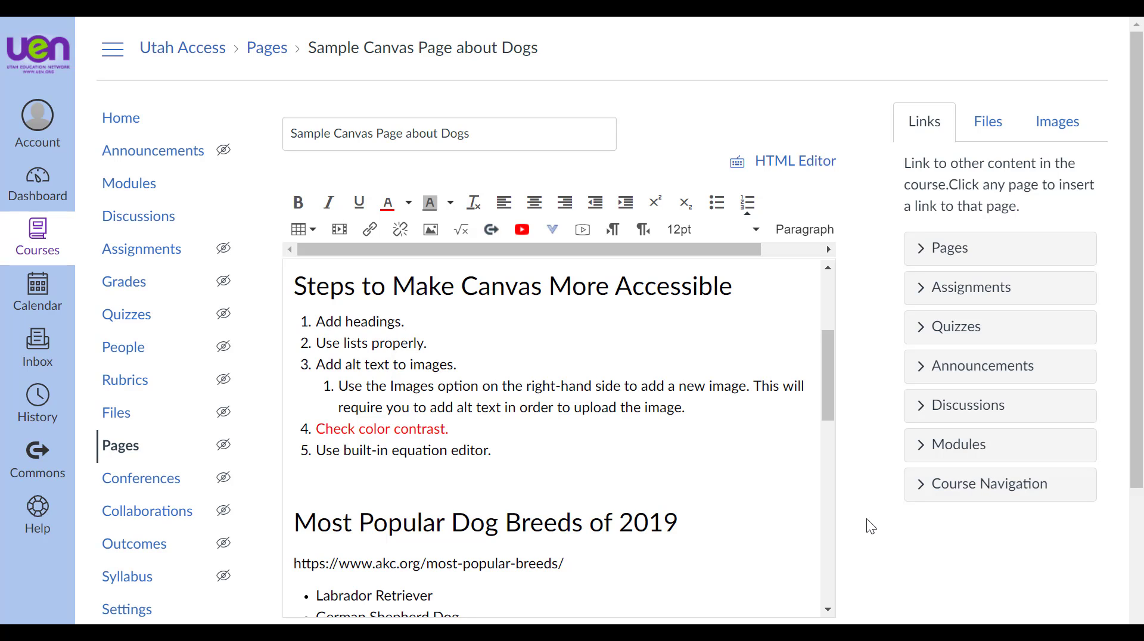
pyautogui.press('super')
pyautogui.write('colo')
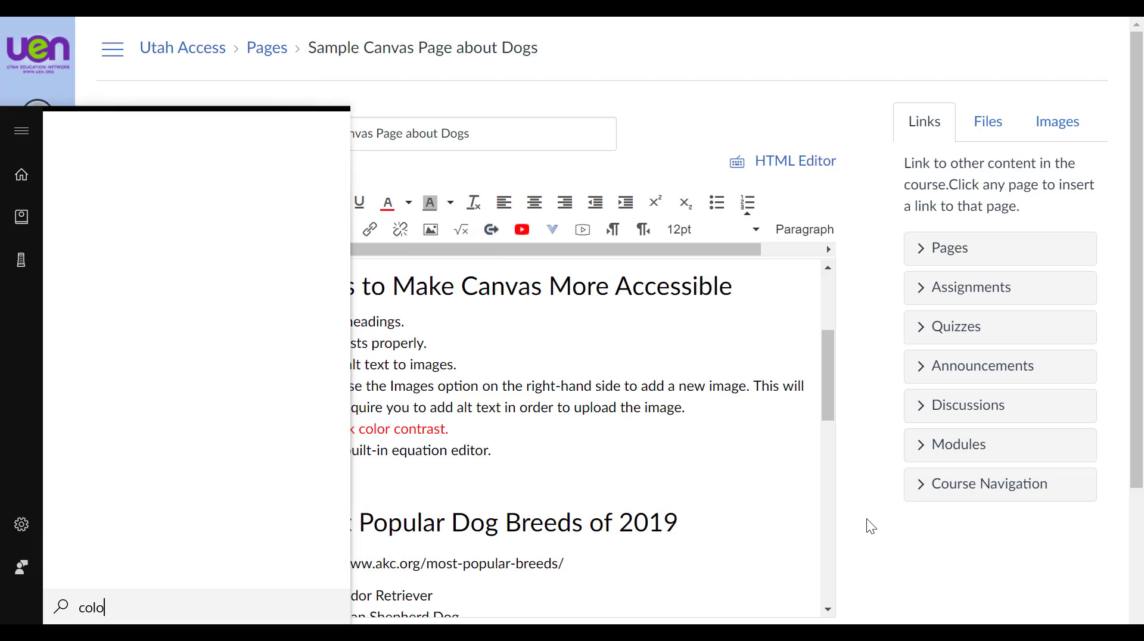
pyautogui.press('Return')
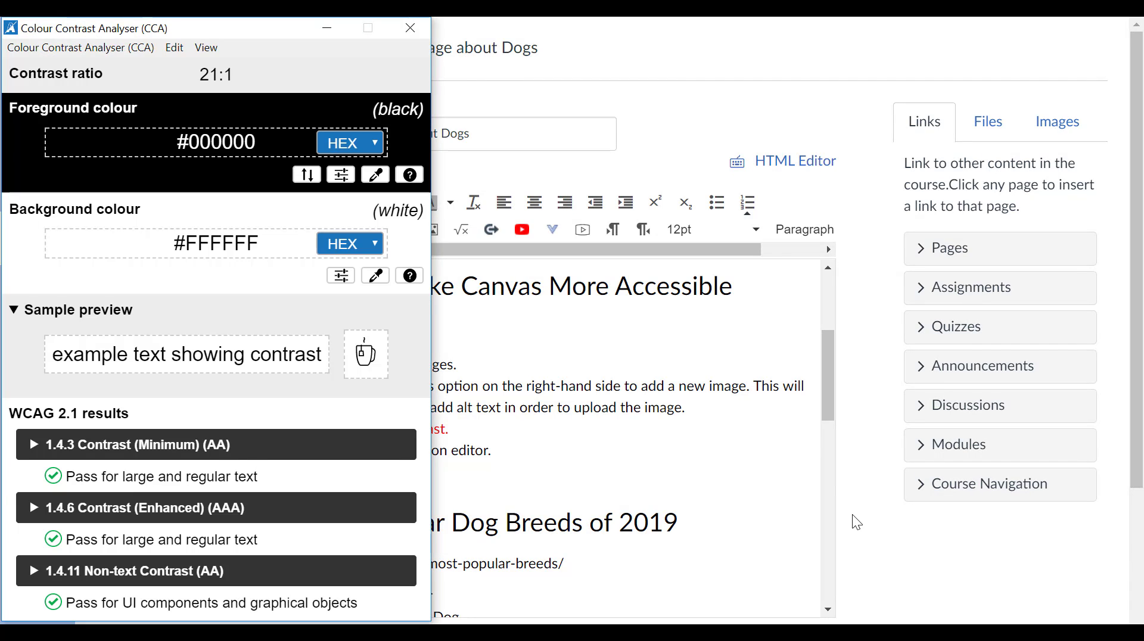
pyautogui.moveTo(236, 31); pyautogui.dragTo(917, 39)
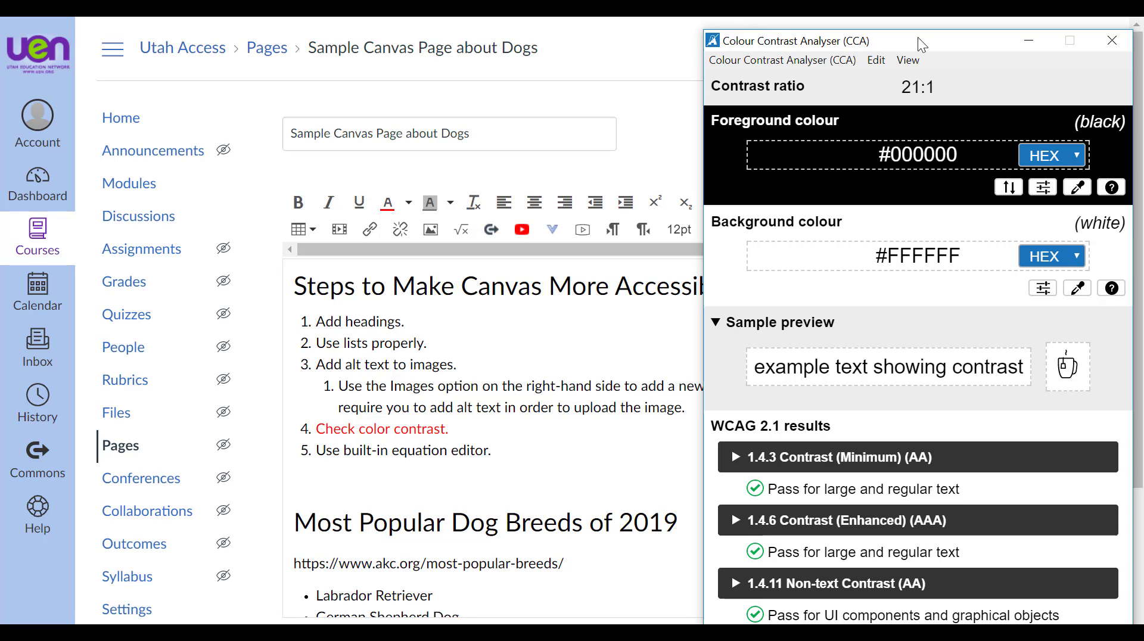
# - Sample the red "Check color contrast." text as the foreground colour to check its contrast against white
pyautogui.click(1077, 188)
pyautogui.click(1078, 189)
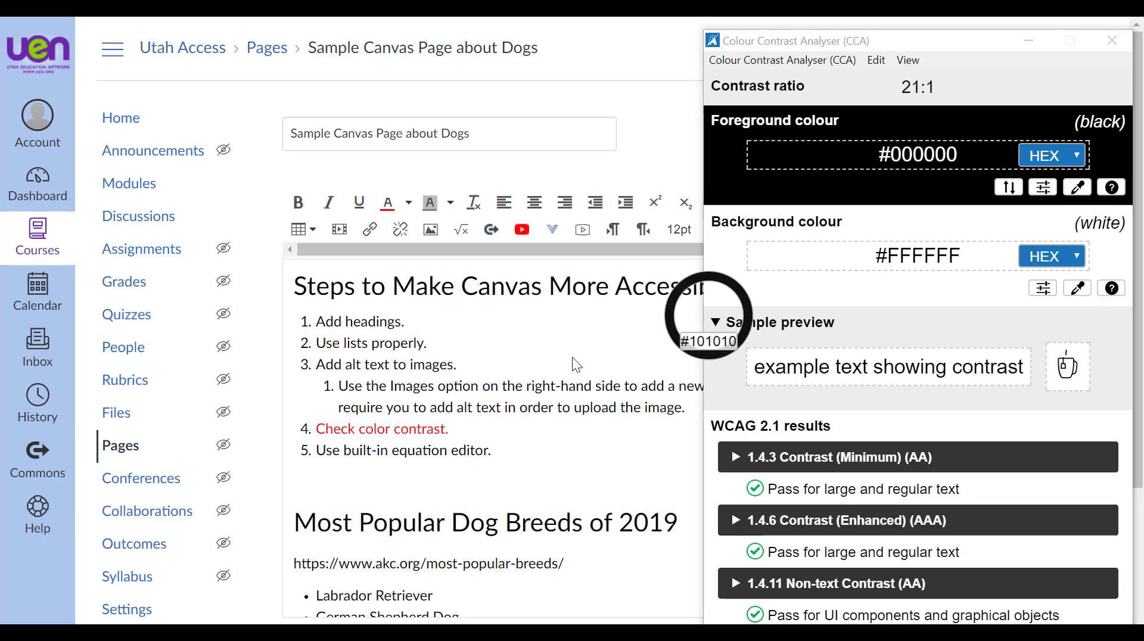
pyautogui.click(418, 429)
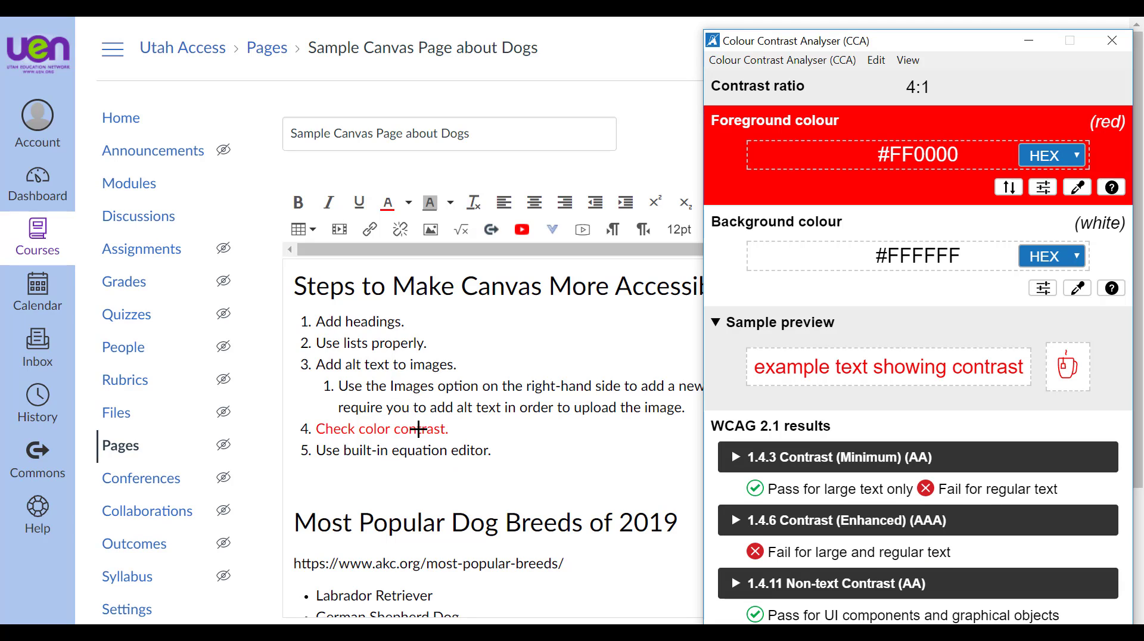
pyautogui.click(419, 429)
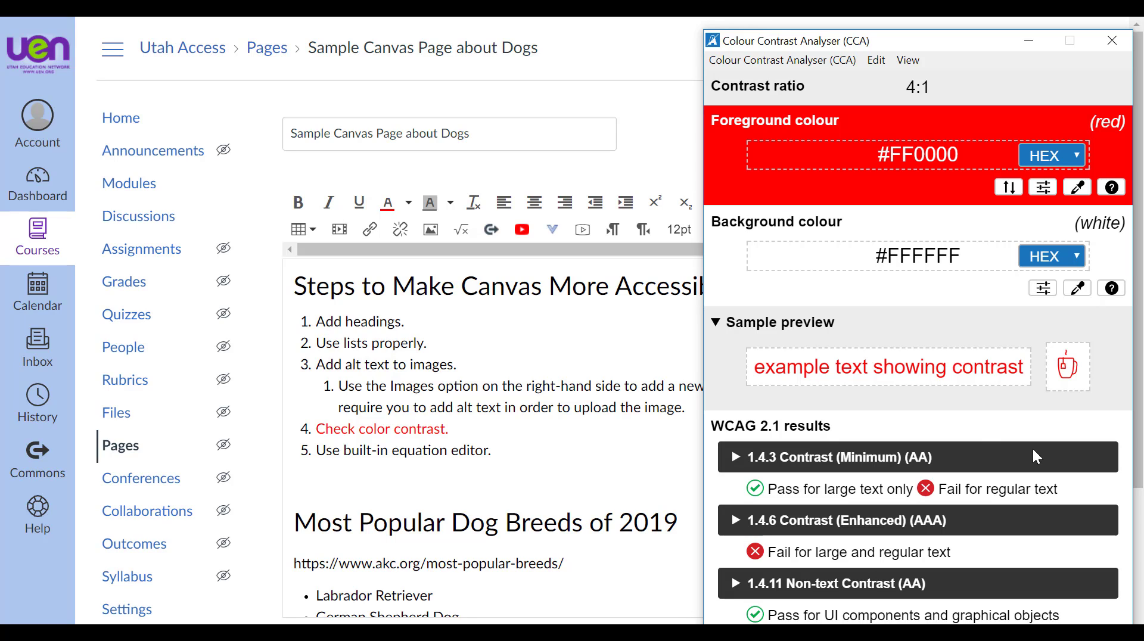
# - Recolour the "Check color contrast." list item blue and sample it as the foreground colour in the contrast analyser
pyautogui.click(483, 429)
pyautogui.moveTo(484, 429); pyautogui.dragTo(267, 431)
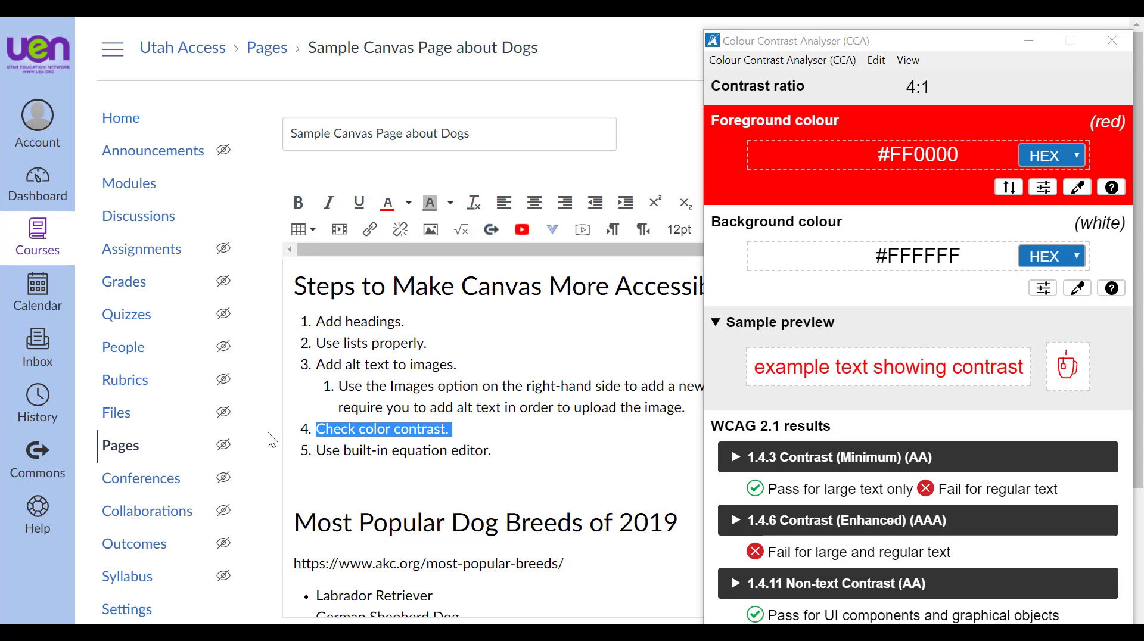
pyautogui.click(409, 204)
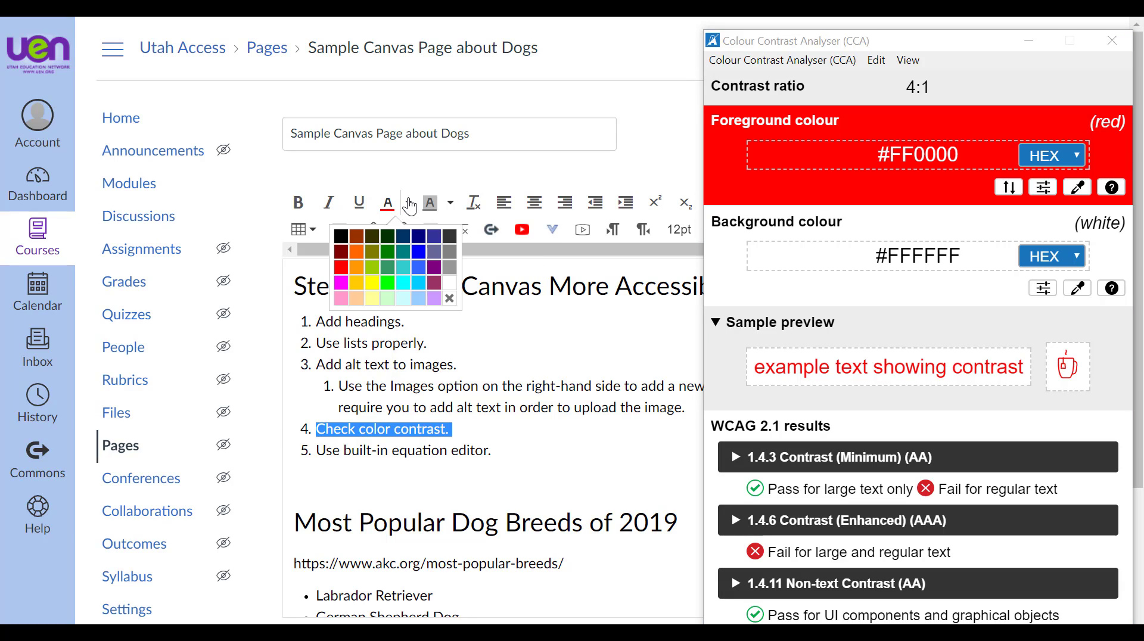
pyautogui.click(420, 258)
pyautogui.click(544, 430)
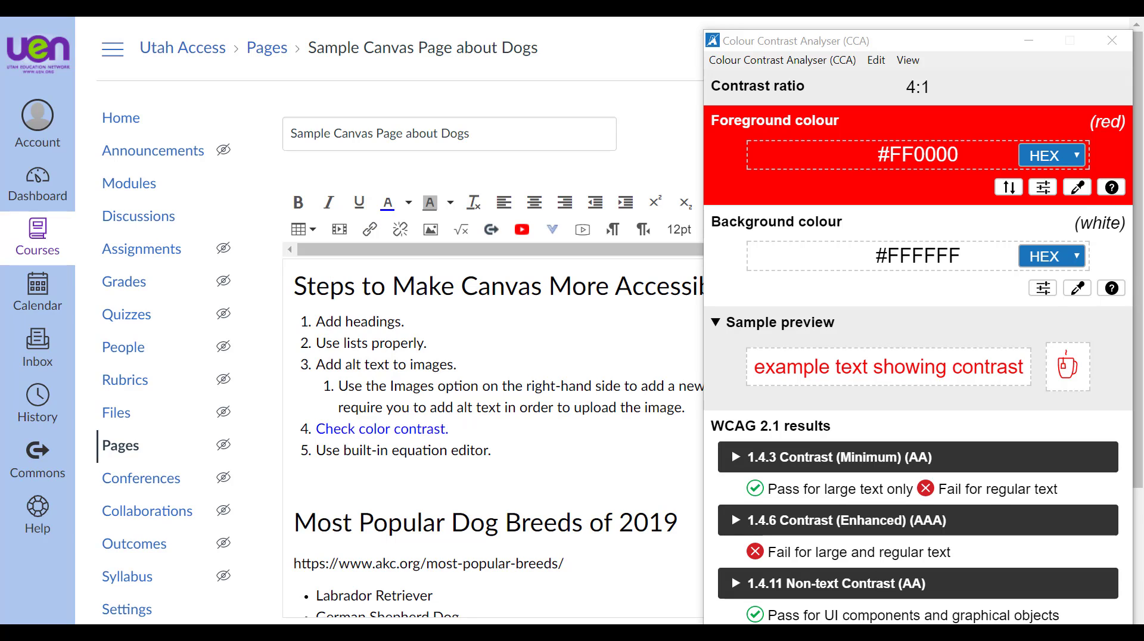
pyautogui.click(1081, 188)
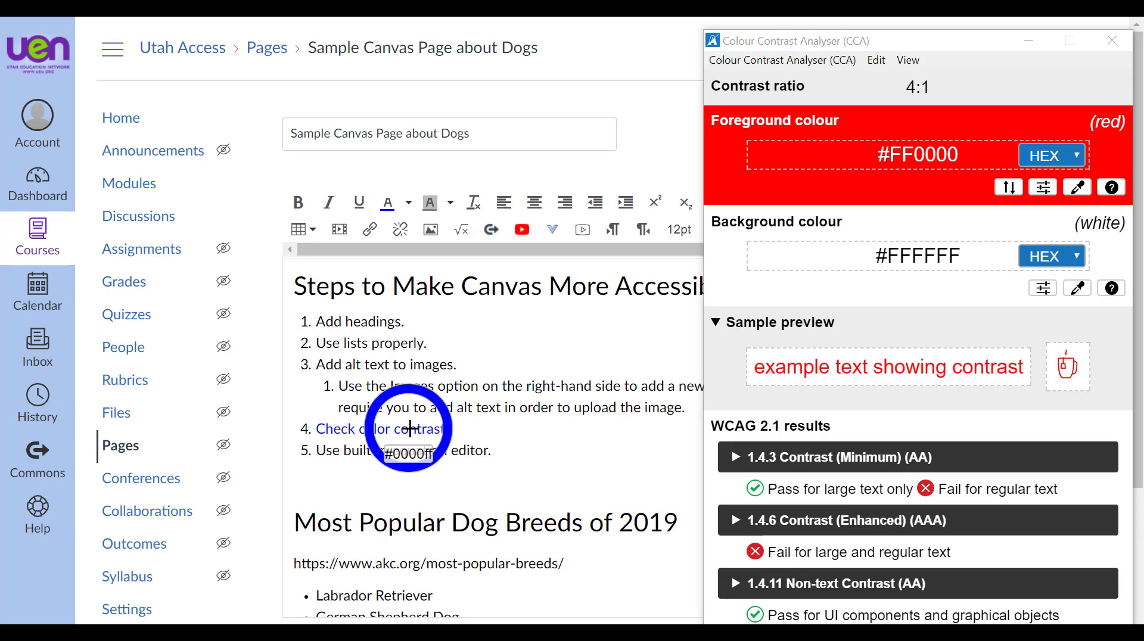
pyautogui.click(410, 429)
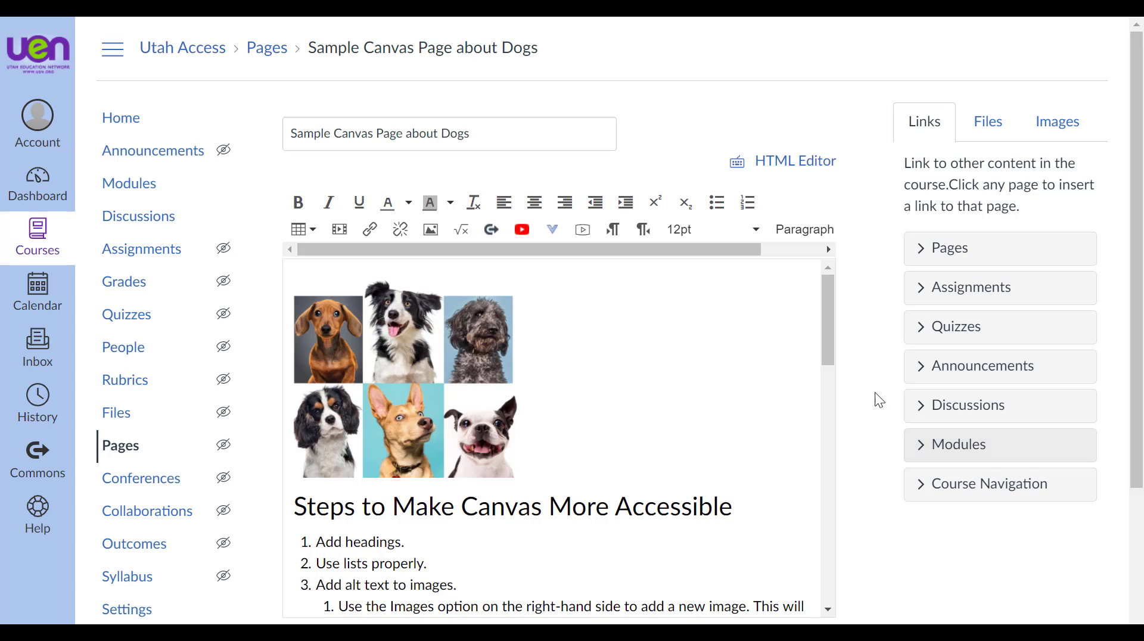
# - Insert the equation 5 · 7 = 35 below the corgi image with the built-in equation editor
pyautogui.moveTo(828, 341); pyautogui.dragTo(835, 584)
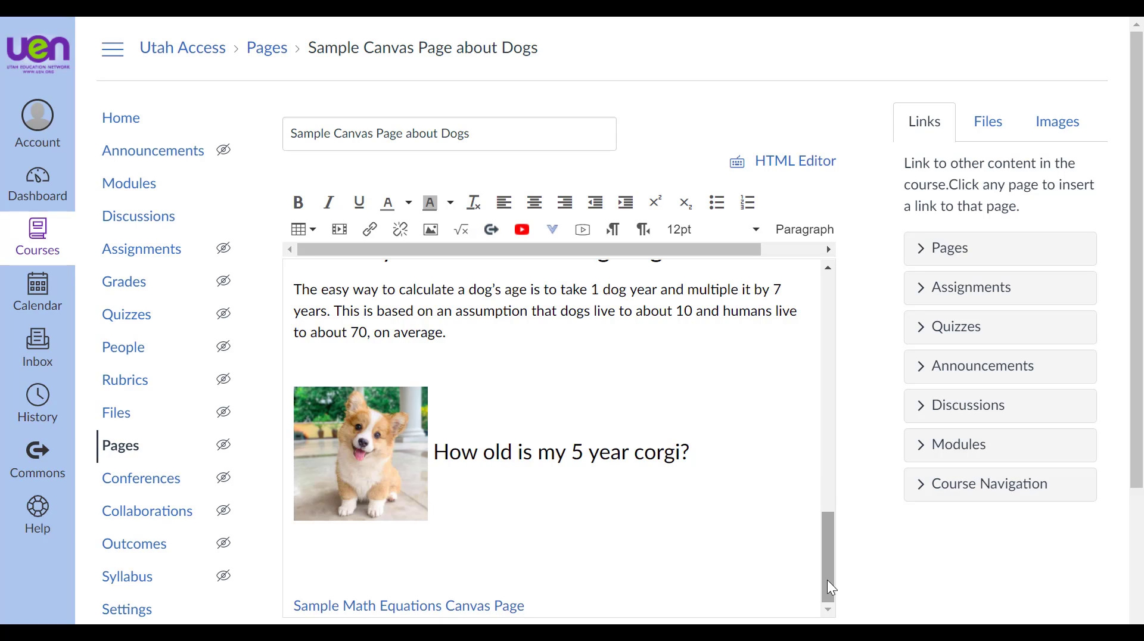
pyautogui.click(434, 539)
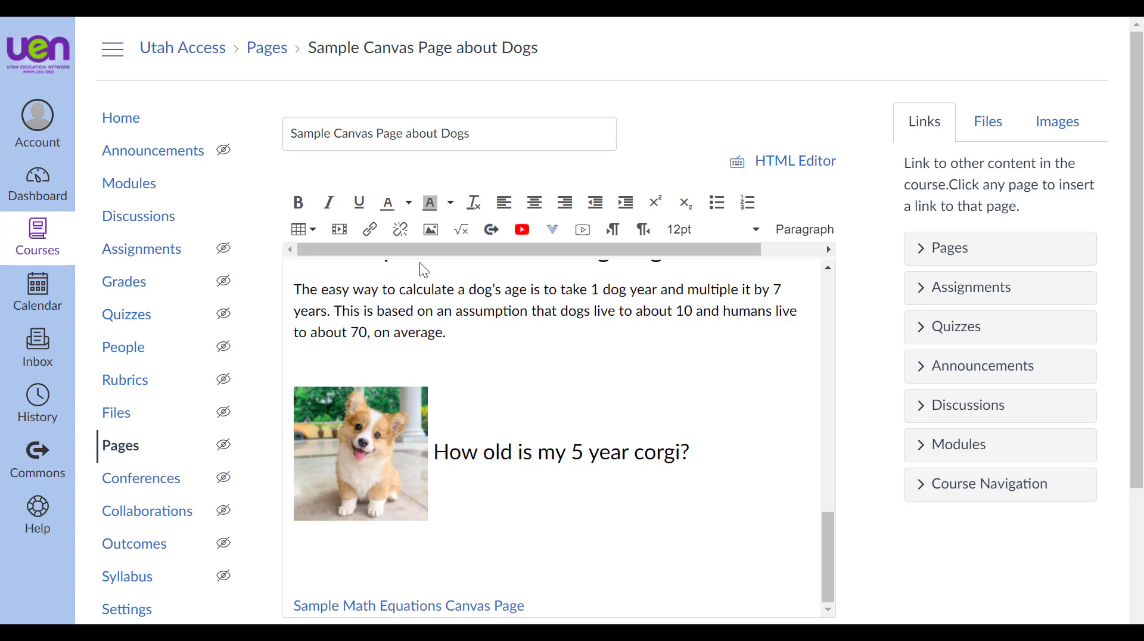
pyautogui.click(467, 237)
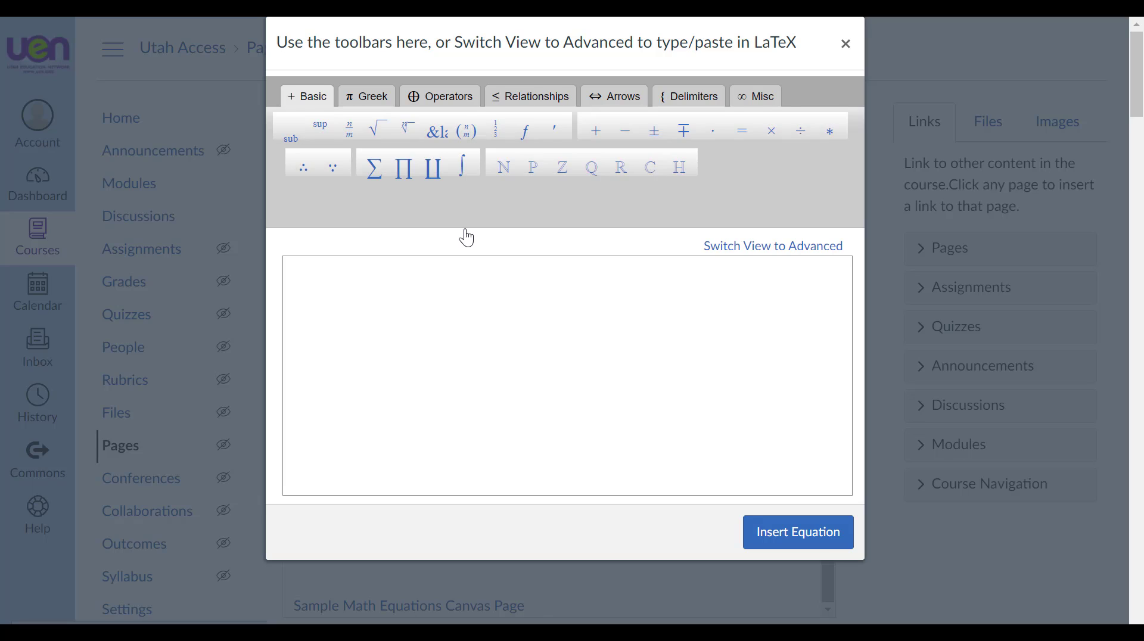
pyautogui.click(770, 282)
pyautogui.write('5*7=35')
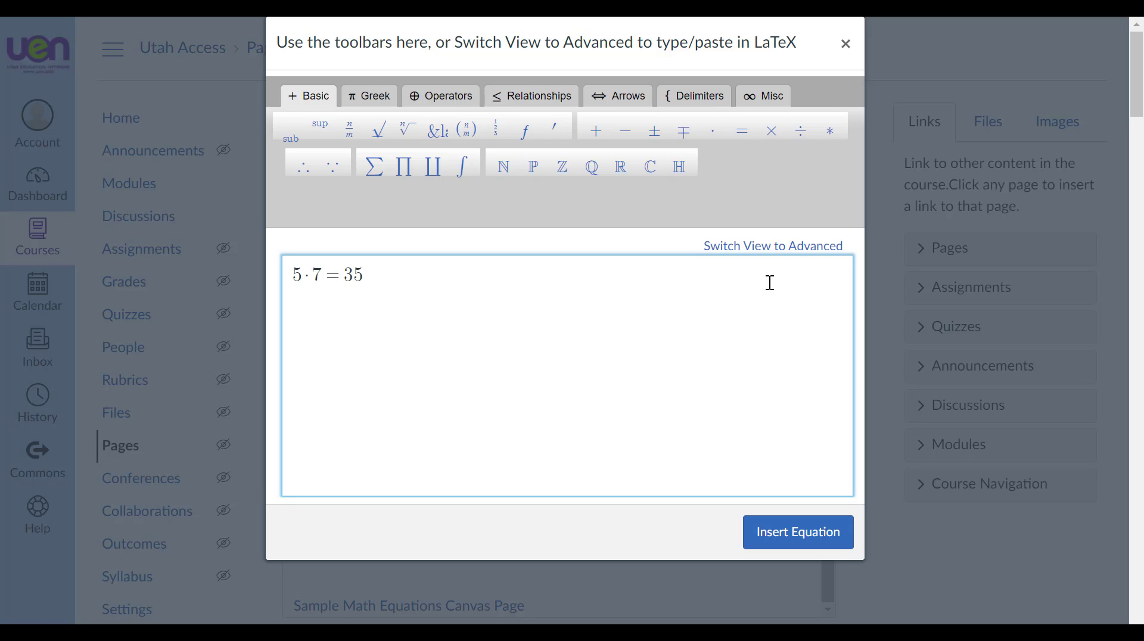
pyautogui.click(810, 536)
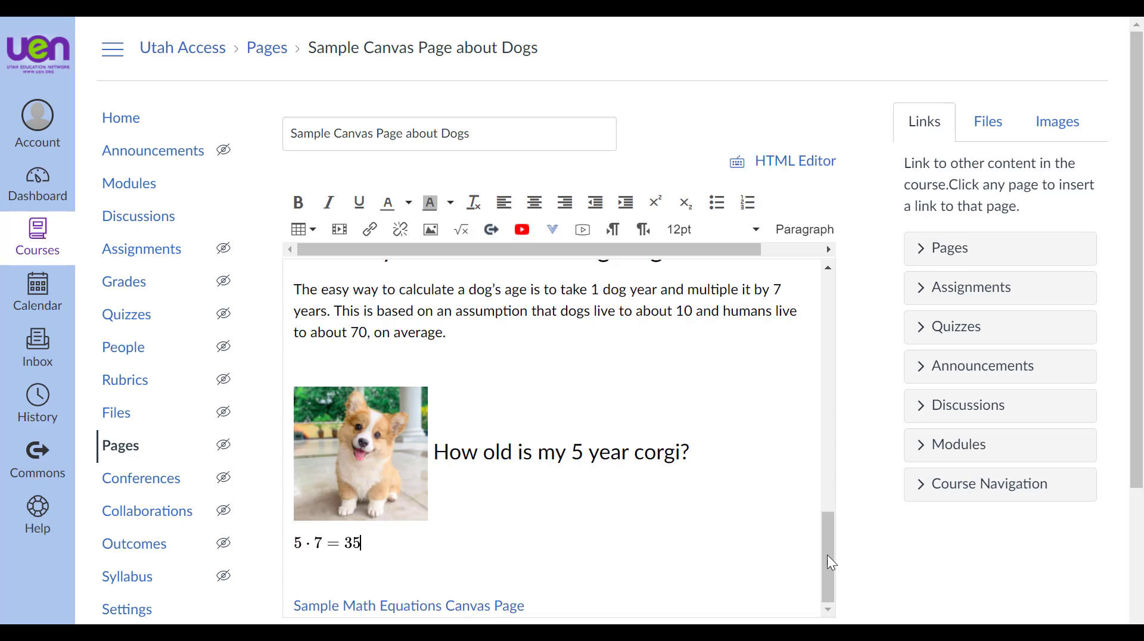
# - Save the page and review the saved version down to the equation below the corgi image
pyautogui.scroll(-4, 920, 563)
pyautogui.click(812, 614)
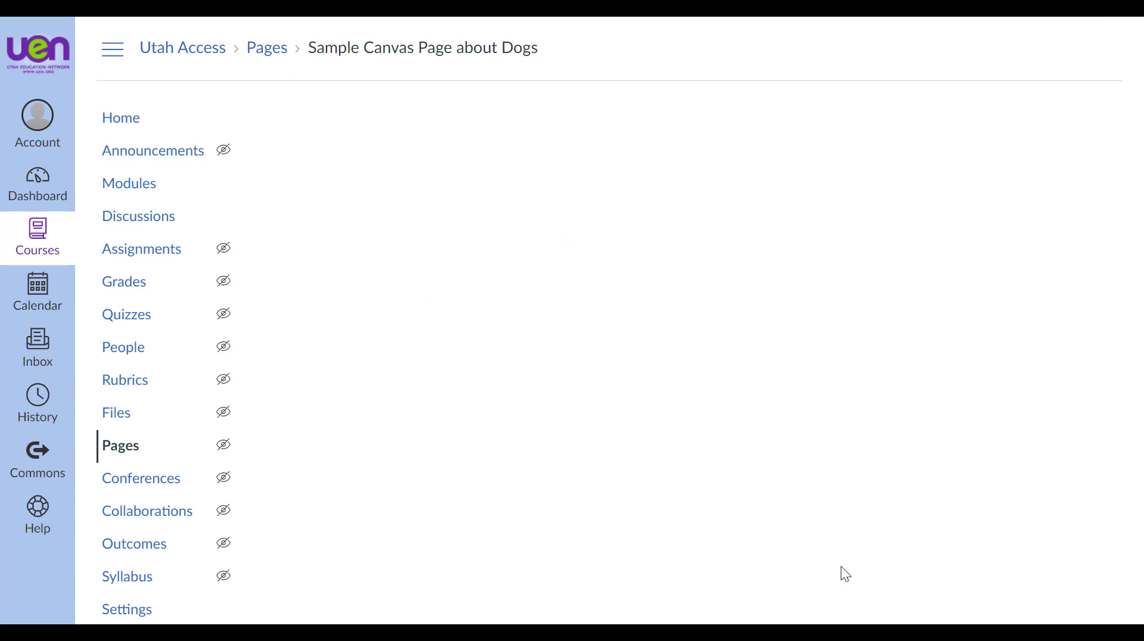
pyautogui.scroll(-7, 729, 475)
pyautogui.scroll(-6, 730, 474)
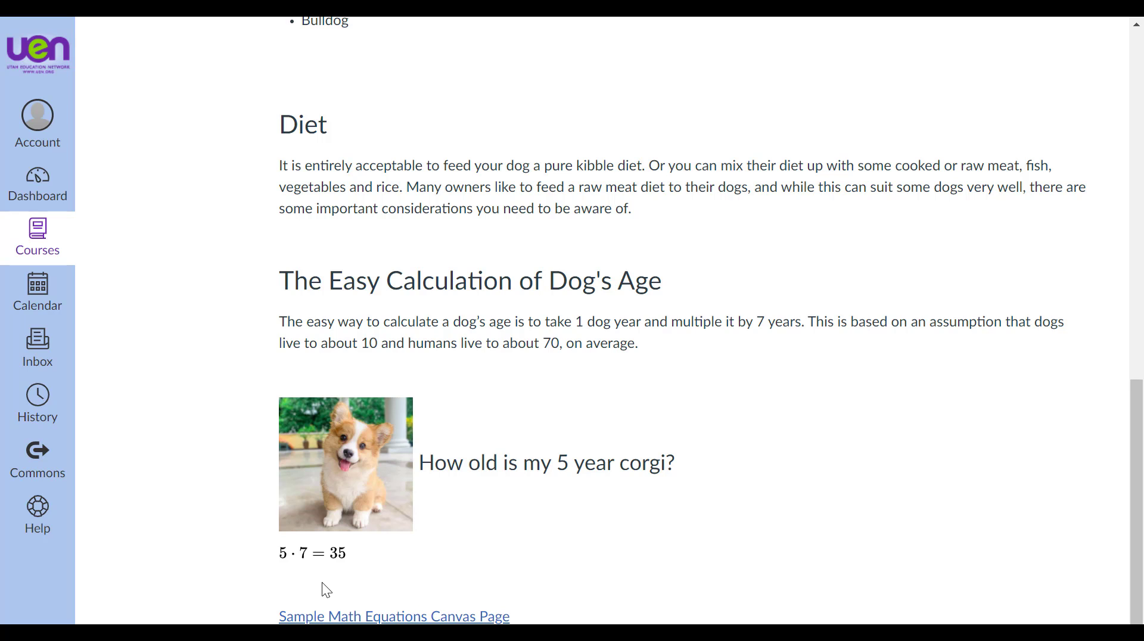
# - Start the NVDA screen reader and accept its welcome dialog with the options as they are
pyautogui.press('super')
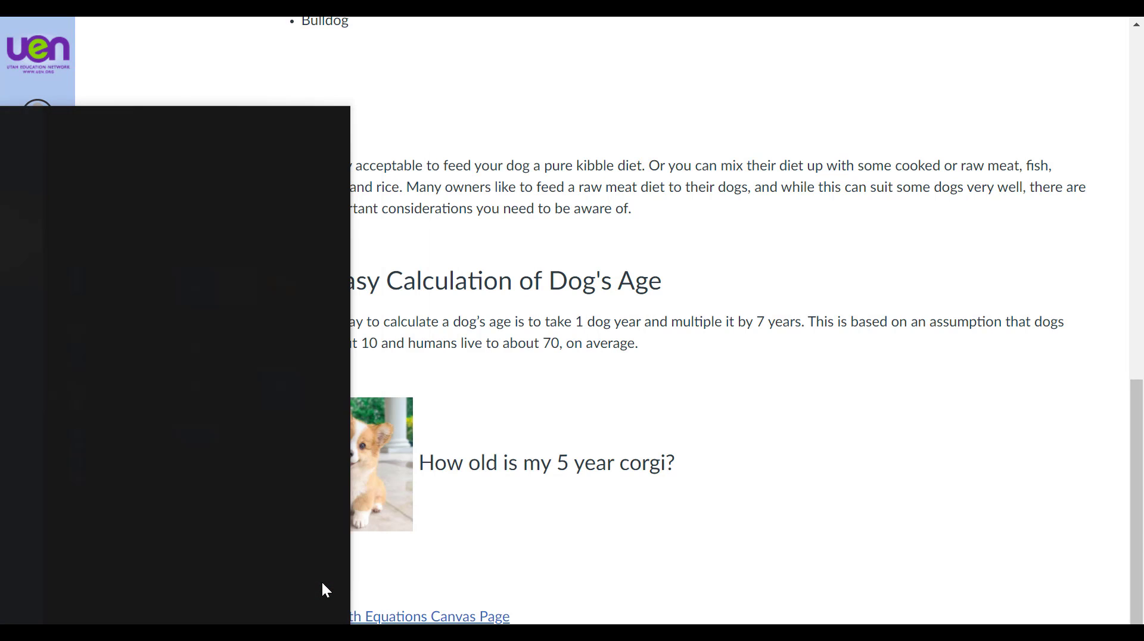
pyautogui.write('nvda')
pyautogui.press('Return')
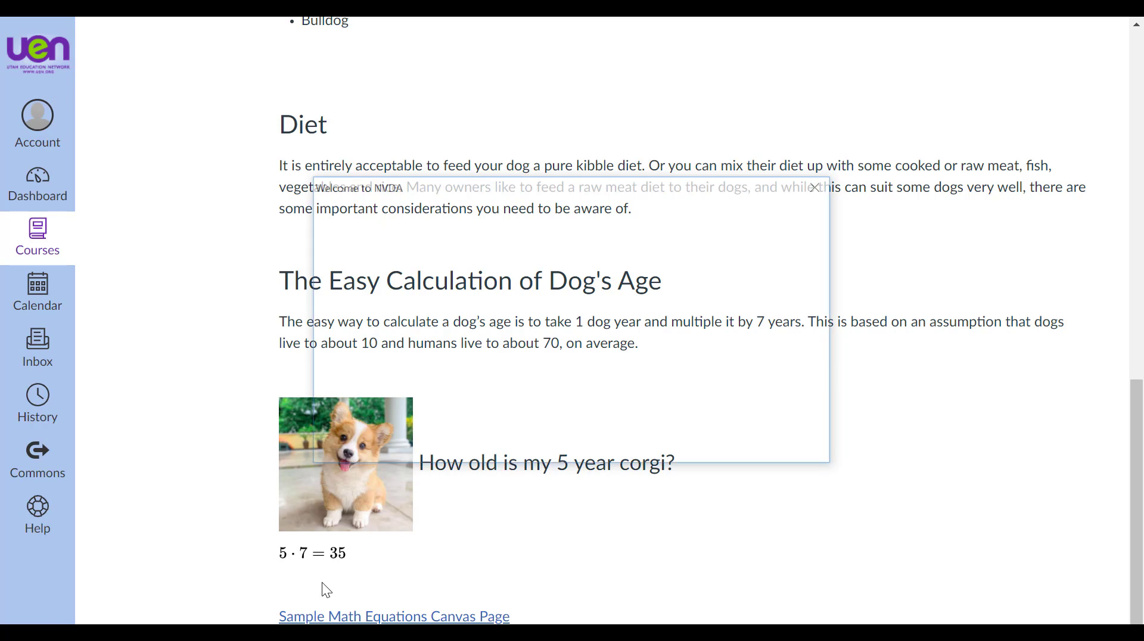
pyautogui.press('Tab')
pyautogui.press('Tab')
pyautogui.press('Tab')
pyautogui.press('Tab')
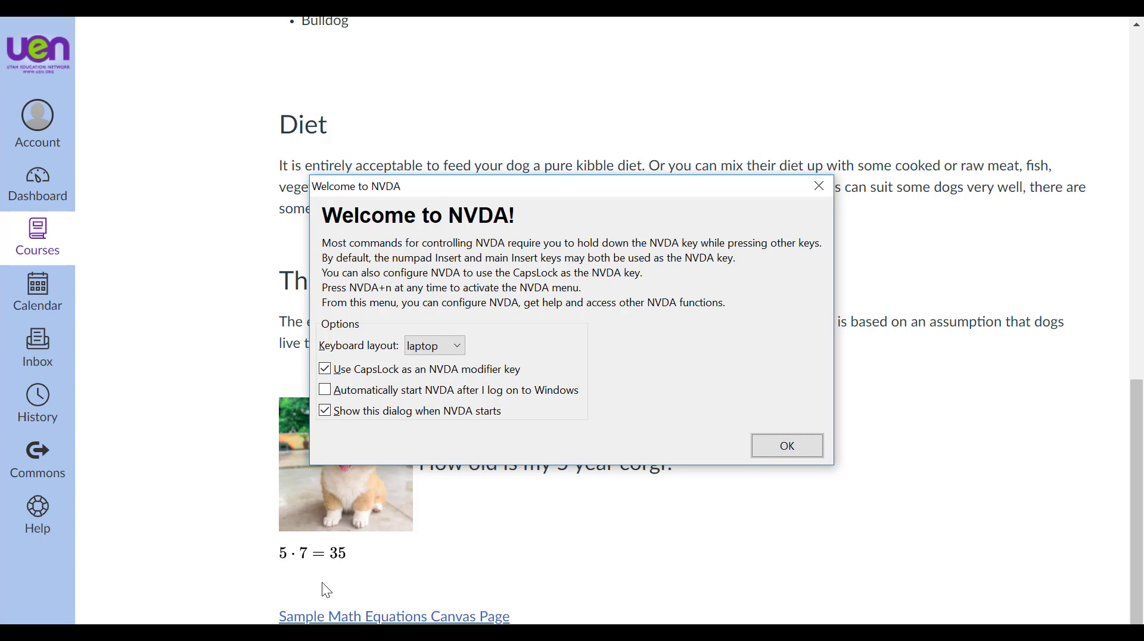
pyautogui.press('Return')
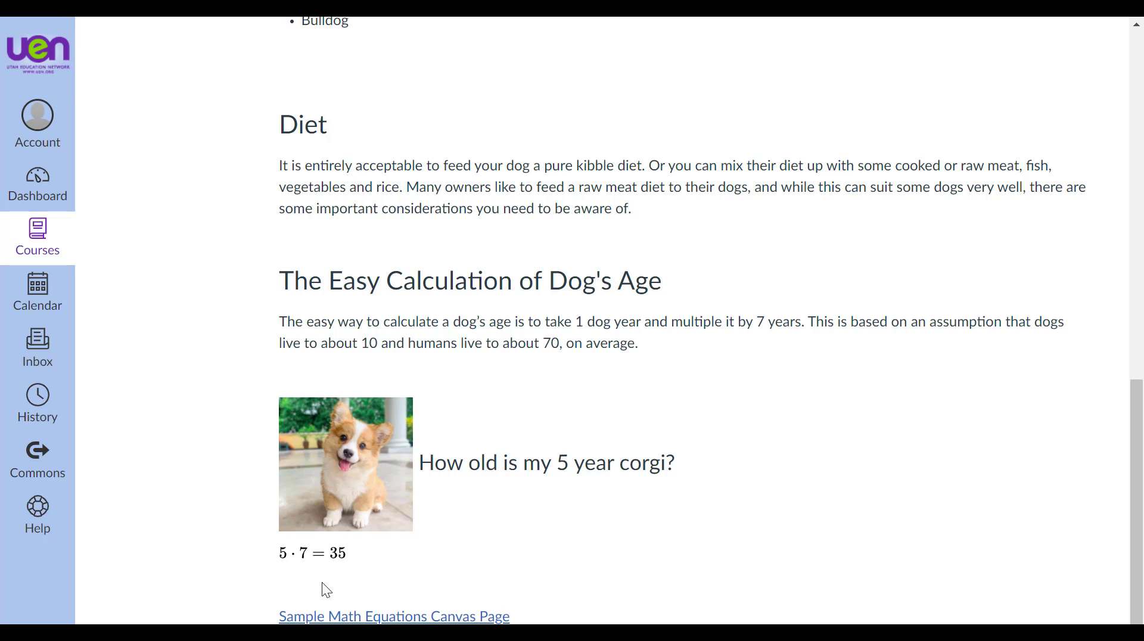
# - Skip to the main content, read through the dog page with the screen reader, and view the Sample Math Equations page
pyautogui.press('Tab')
pyautogui.hotkey('shift', 'Tab')
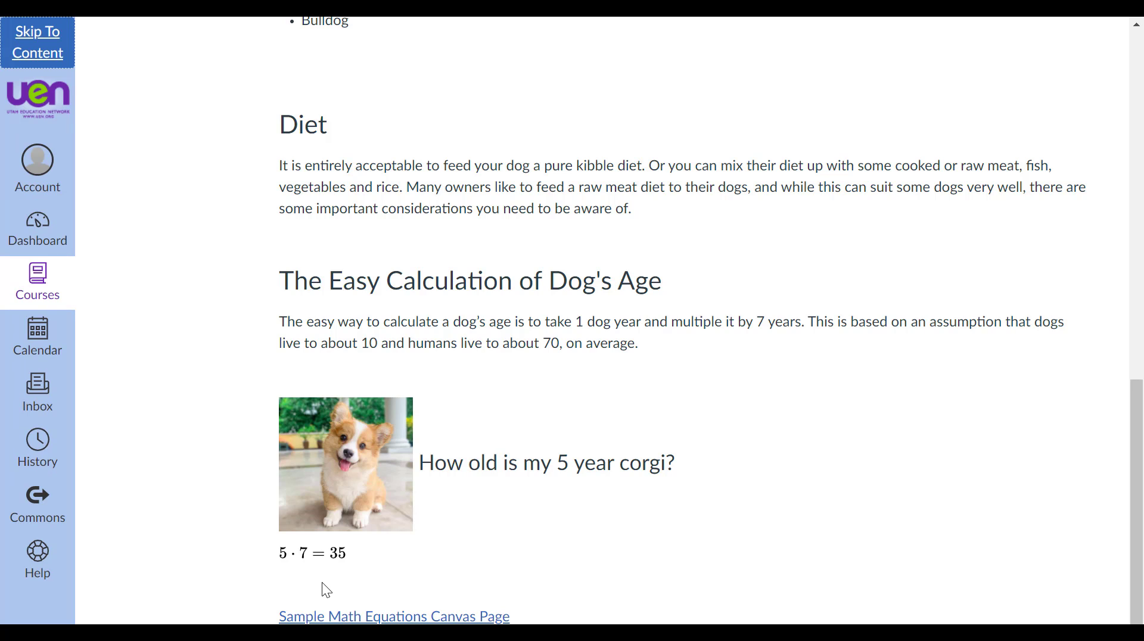
pyautogui.press('Return')
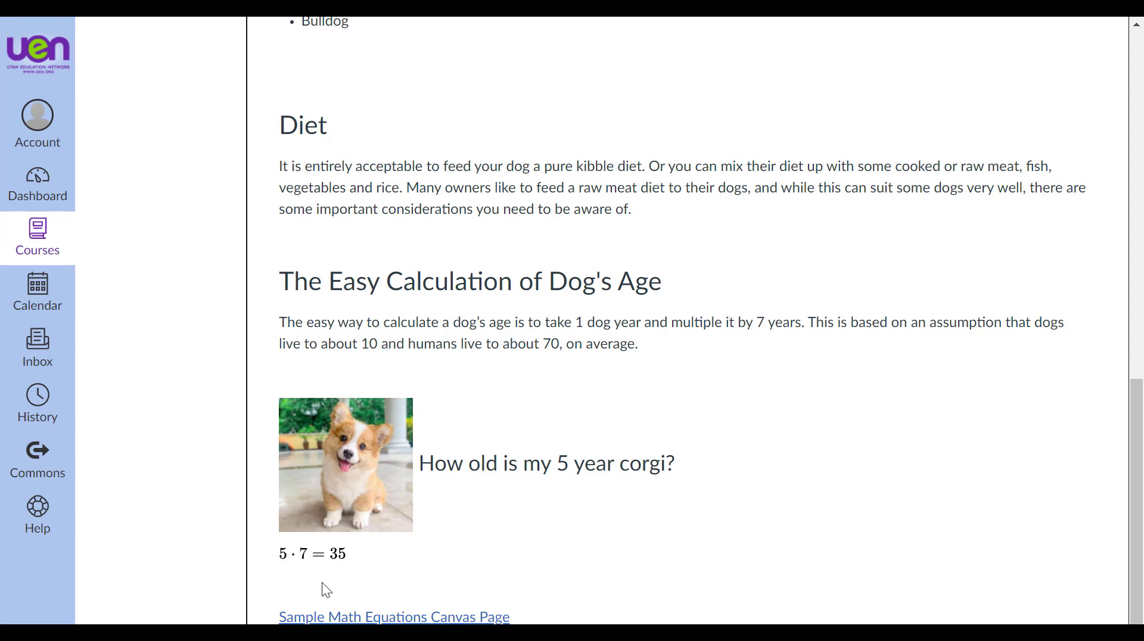
pyautogui.press('Tab')
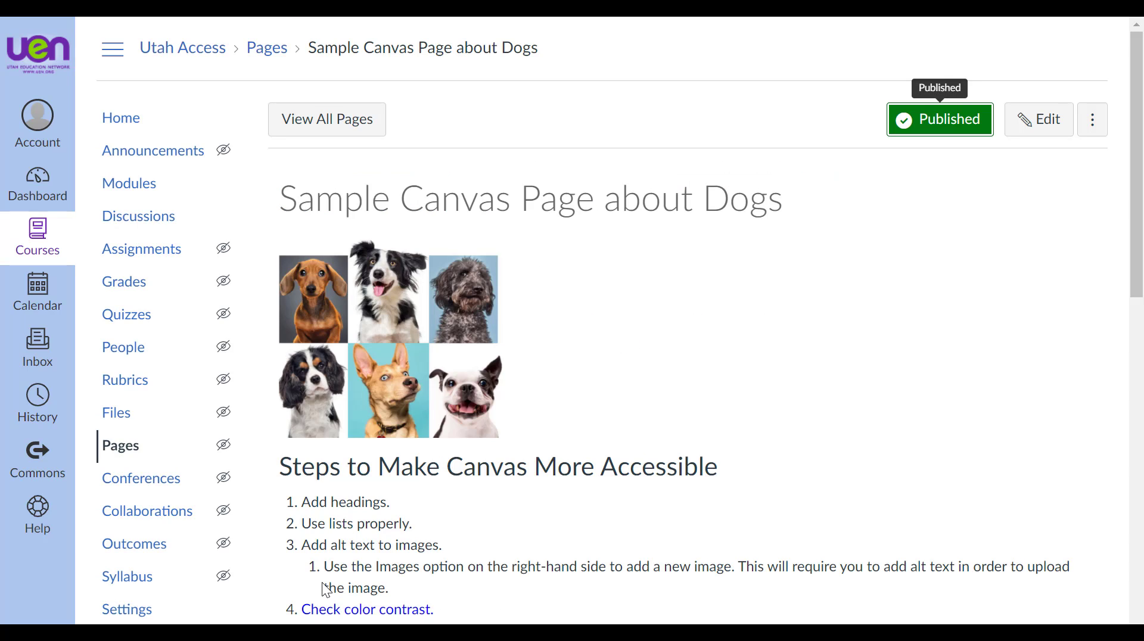
pyautogui.press('Tab')
pyautogui.press('Tab')
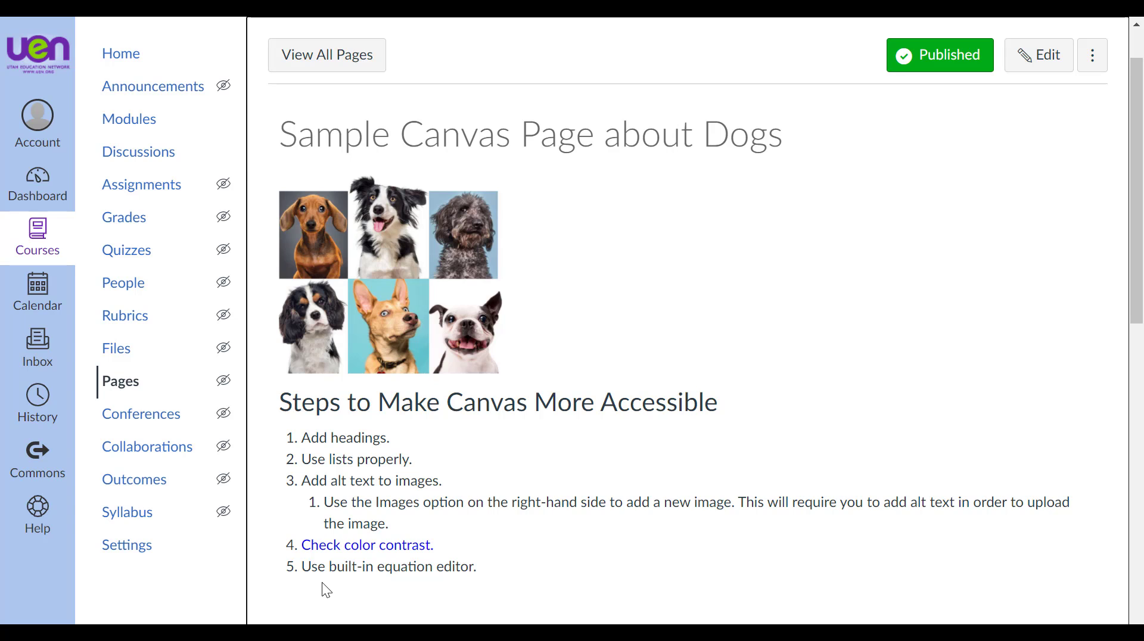
pyautogui.scroll(-5, 322, 582)
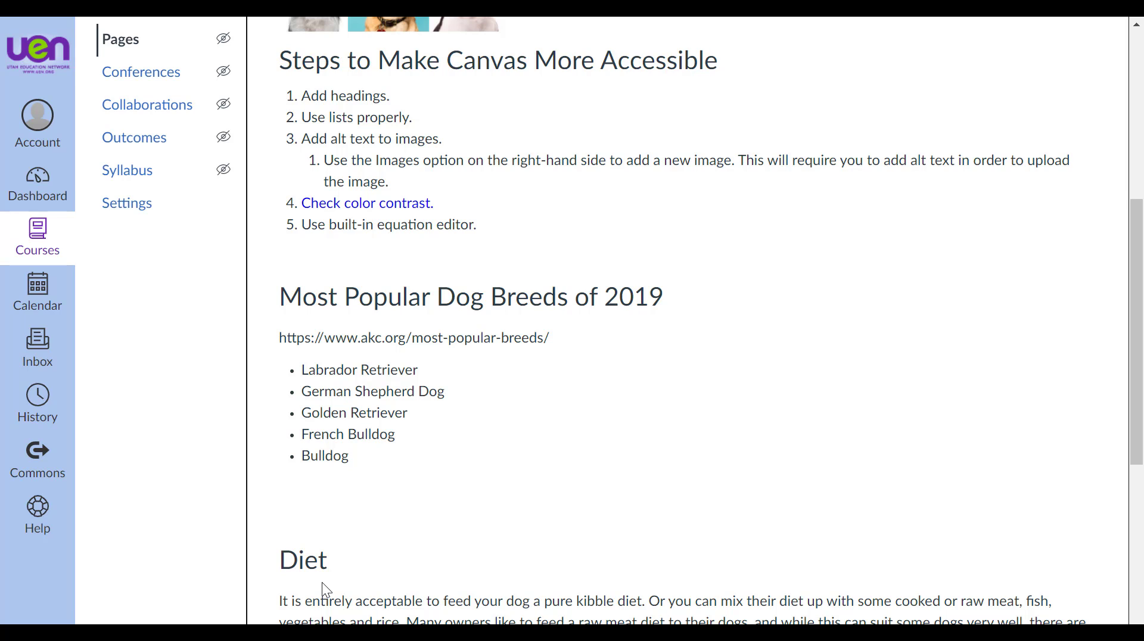
pyautogui.scroll(-5, 322, 582)
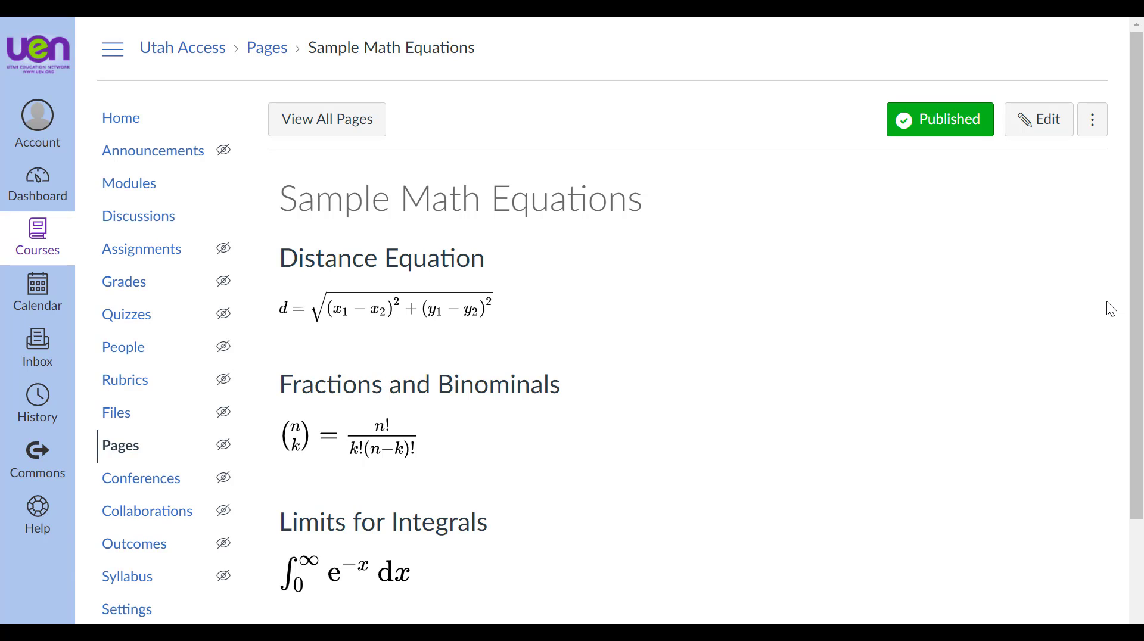
pyautogui.scroll(-1, 1107, 302)
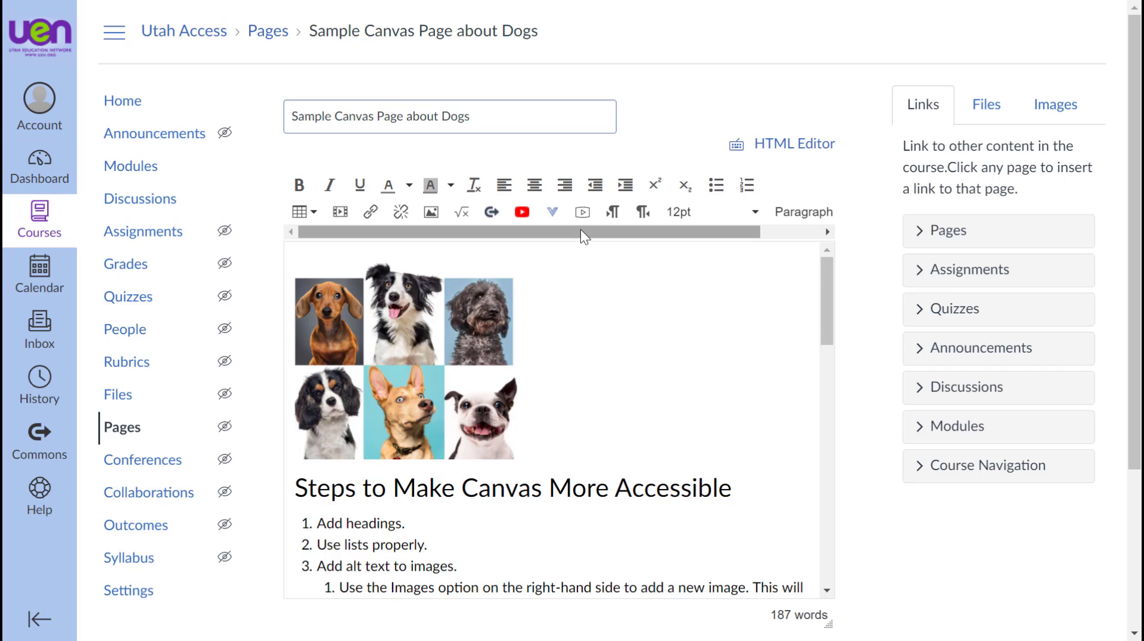
# - Run the Accessibility Checker on the Sample Canvas Page about Dogs while editing it
pyautogui.moveTo(580, 230); pyautogui.dragTo(703, 231)
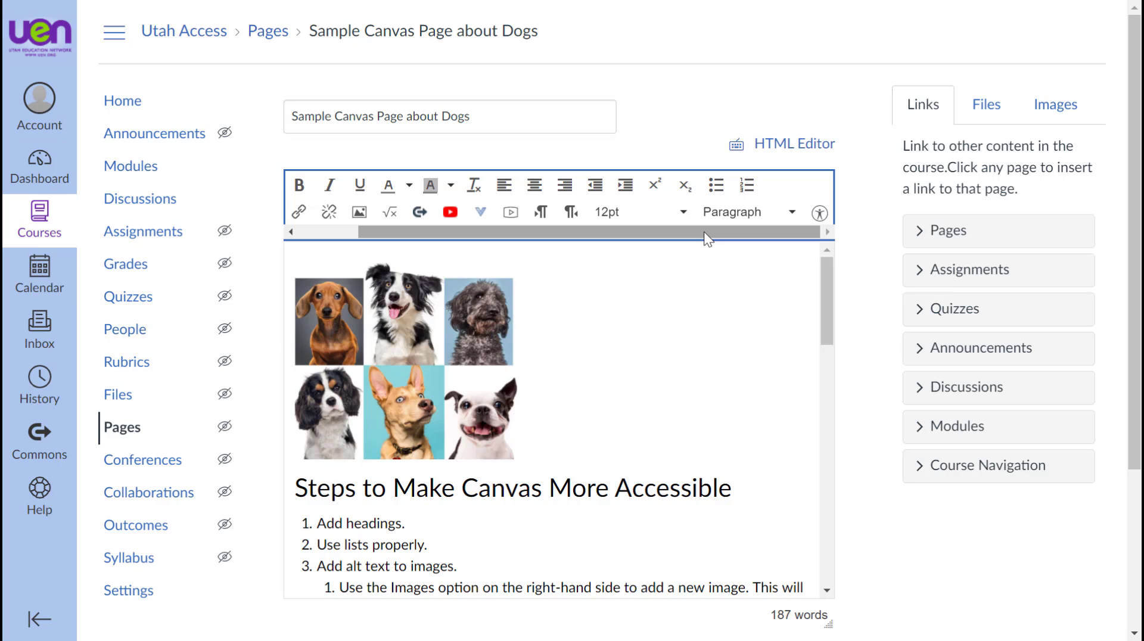
pyautogui.click(820, 214)
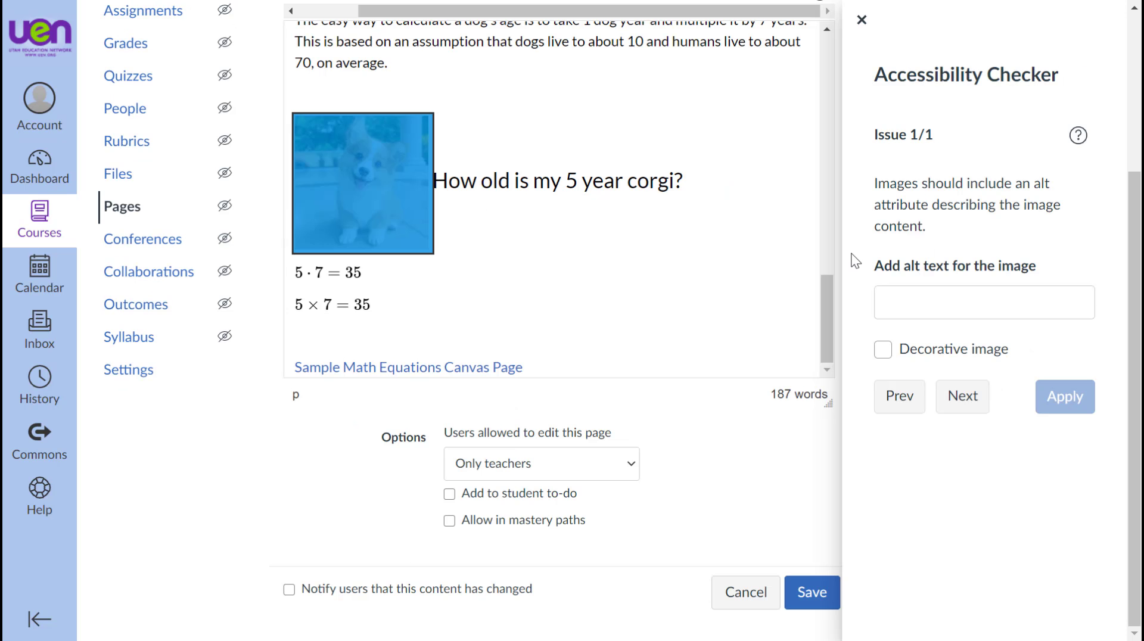